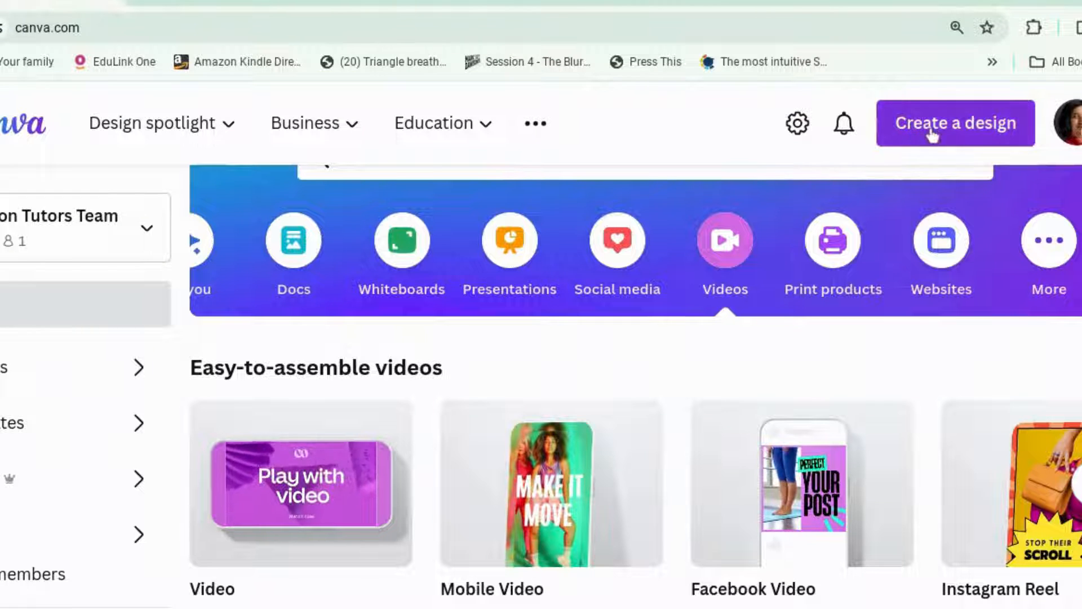
Create a blank Instagram Reel design from the video formats.
left_click(933, 135)
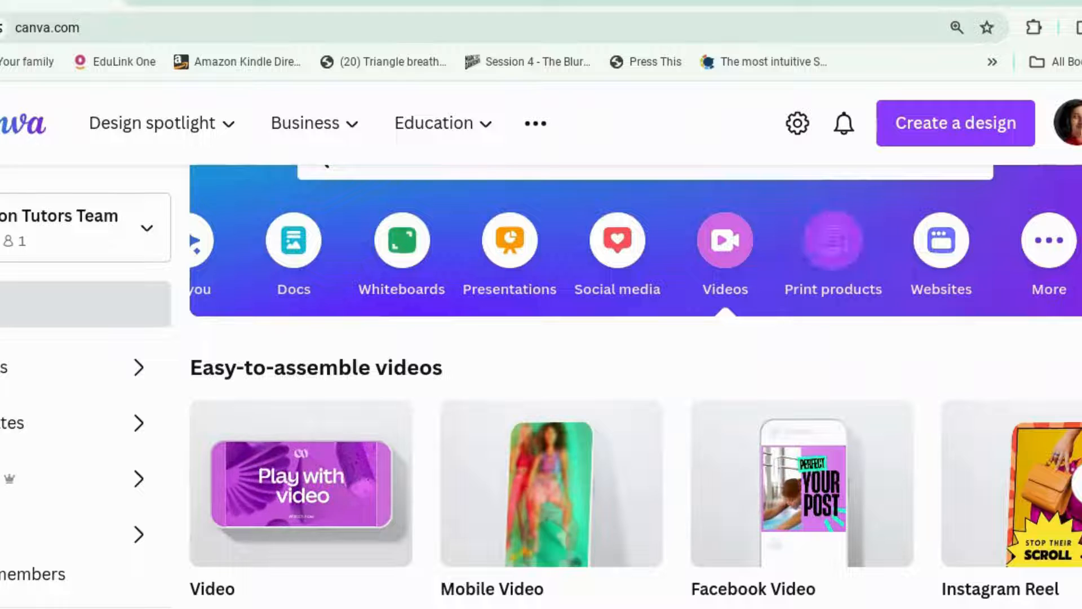
mouse_move(1034, 512)
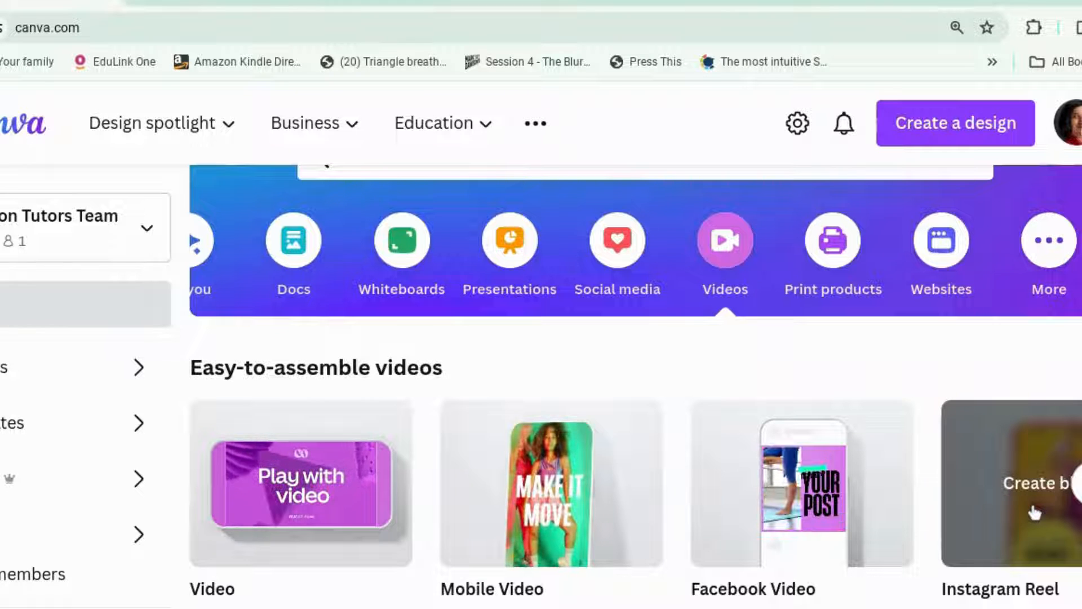
left_click(1034, 512)
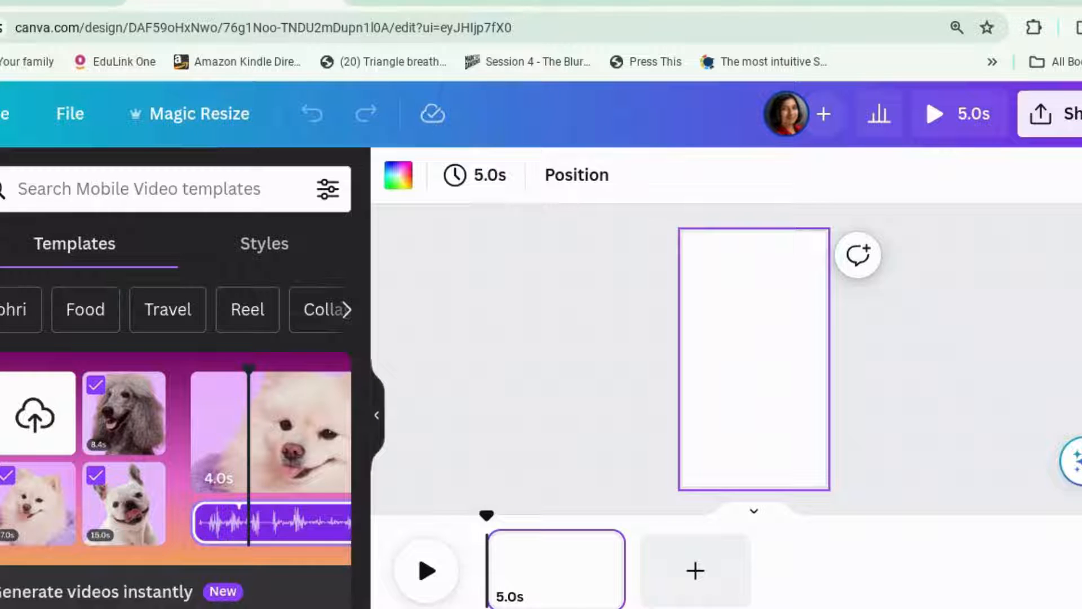
Add the uploaded Kindle image of Christmas for Commitmentphobes, enlarge it and shift it towards the page's left edge.
left_click(0, 521)
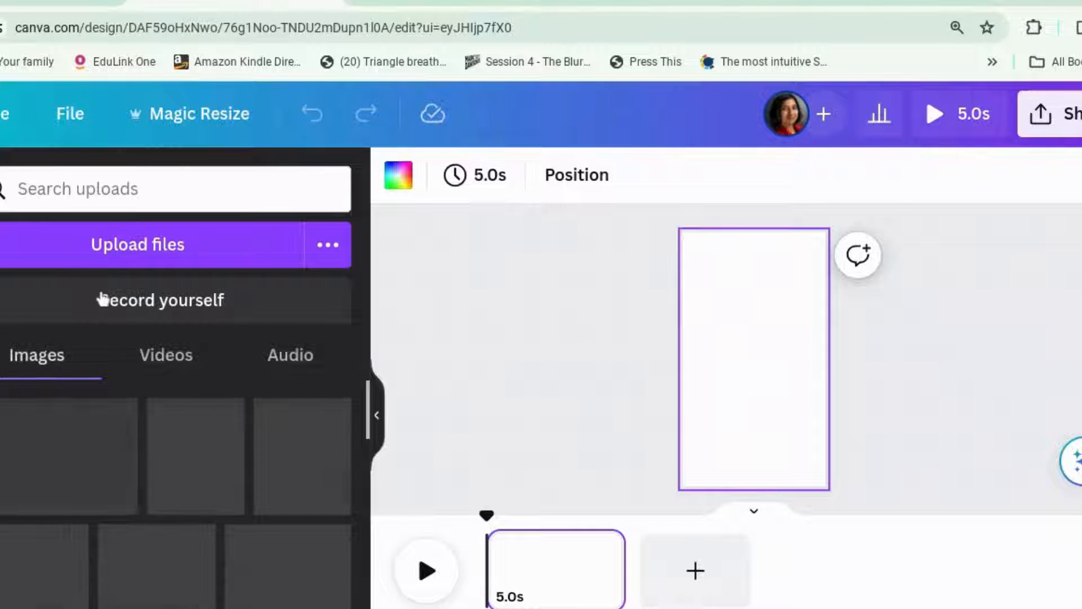
left_click(159, 189)
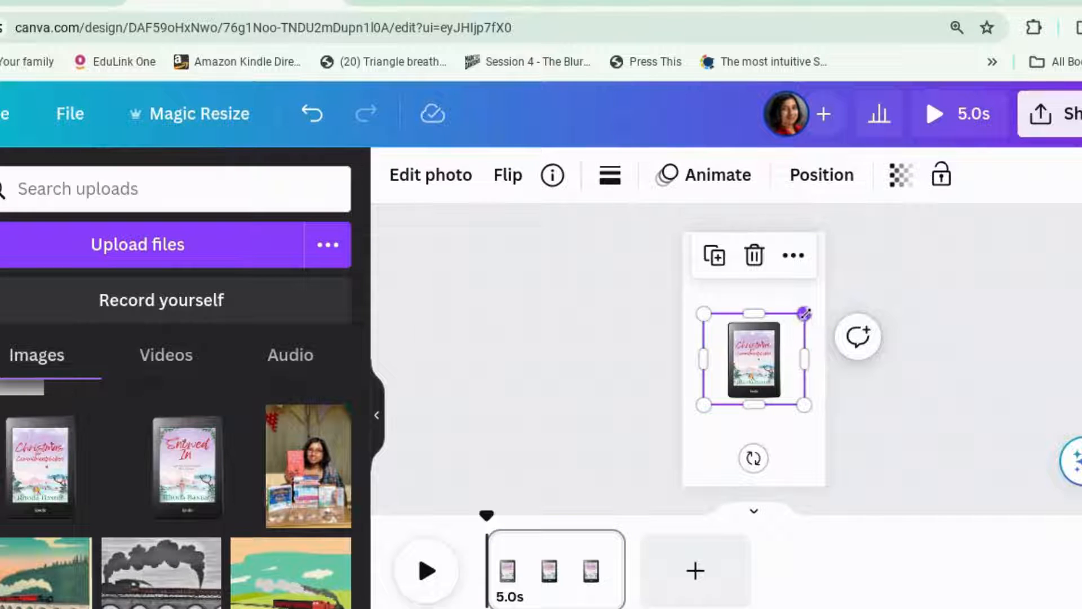
left_click_drag(806, 311, 864, 259)
left_click_drag(782, 347, 734, 367)
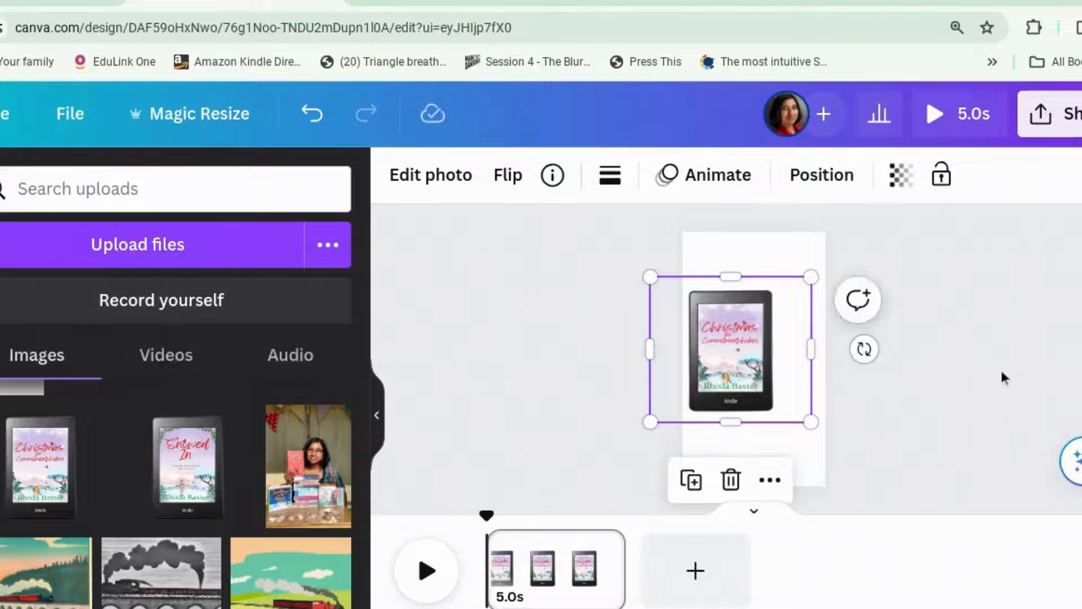
left_click(1002, 377)
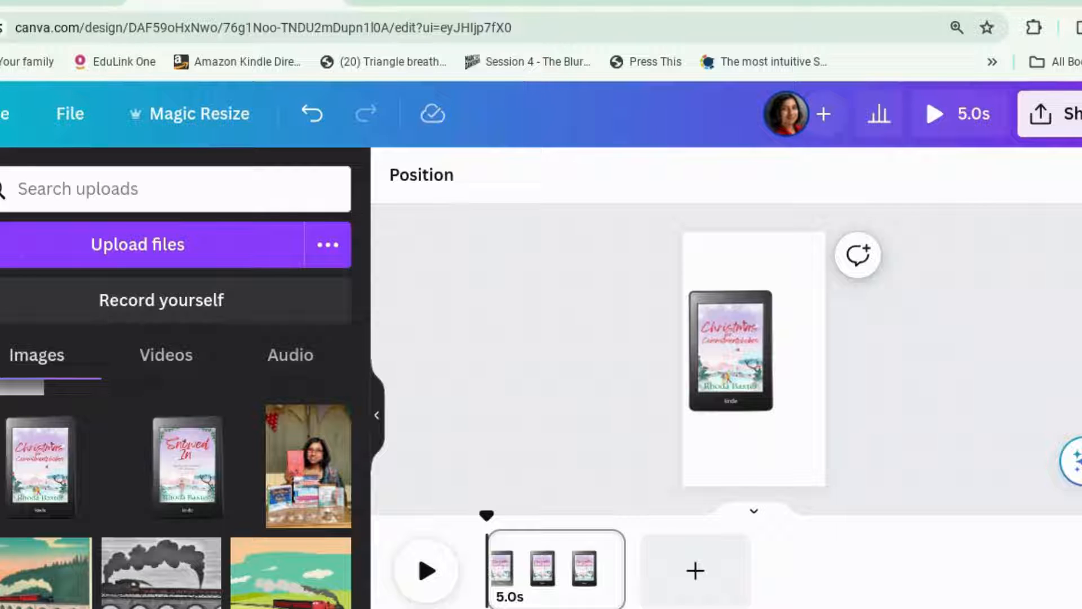
Add the recently used holly garland, rotate it and enlarge it to frame the page's bottom-right corner.
left_click(2, 273)
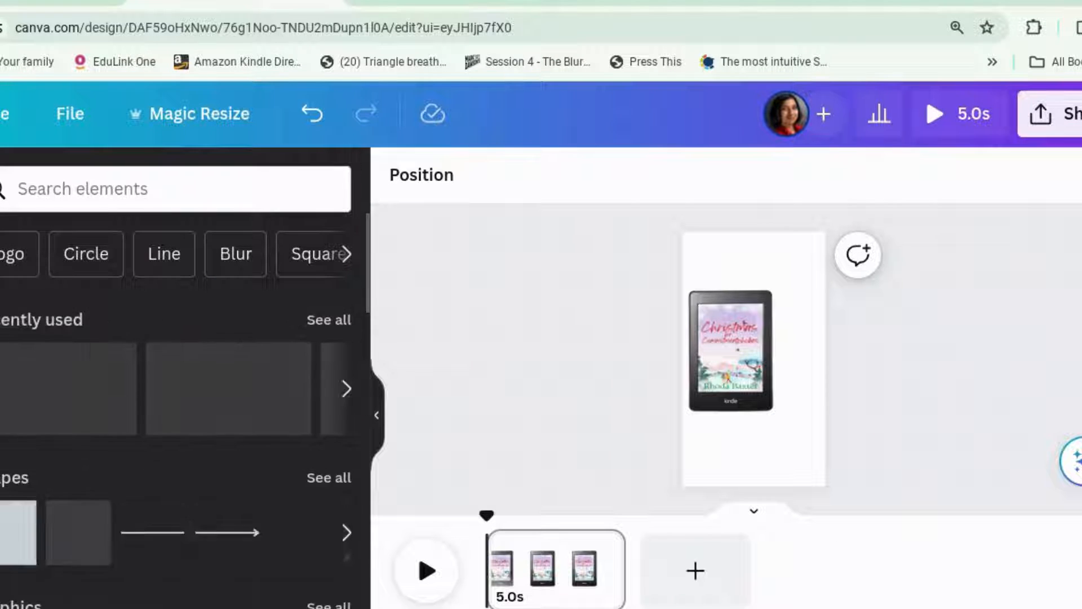
left_click(334, 321)
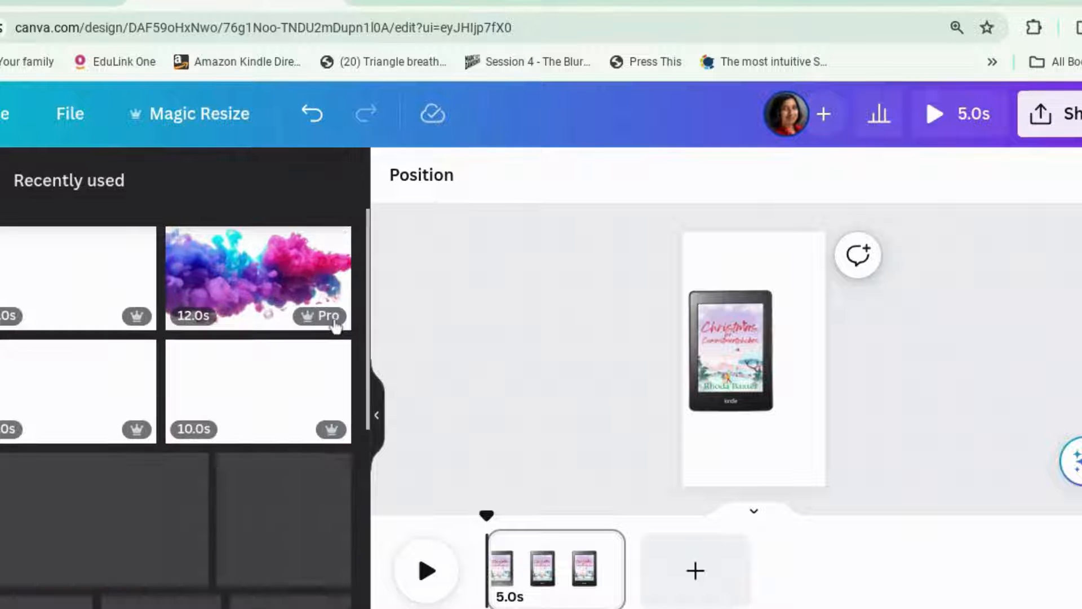
scroll(65, 504, "down", 3)
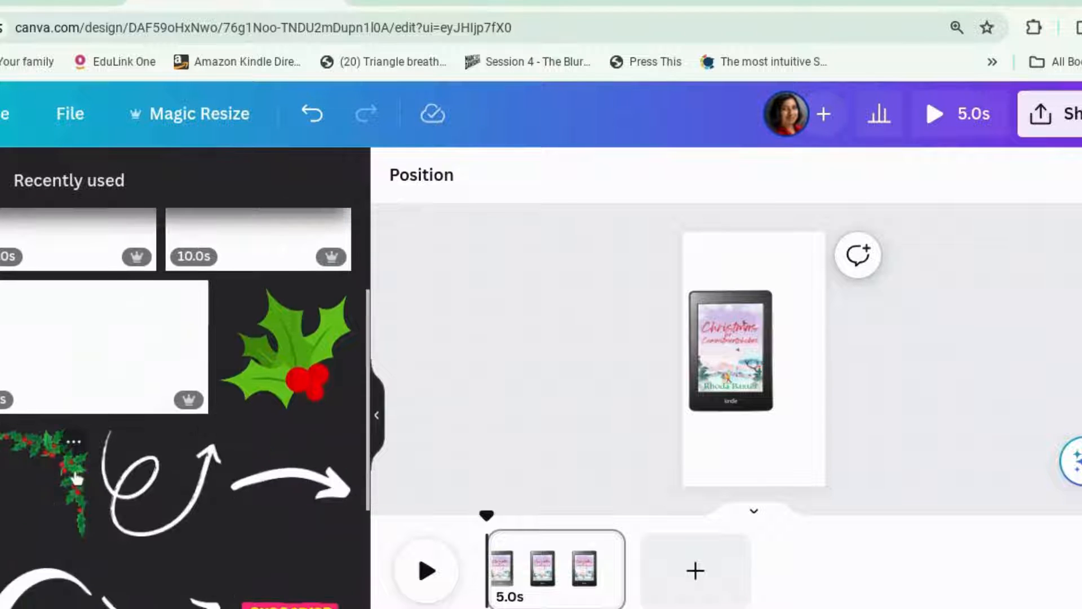
left_click(72, 477)
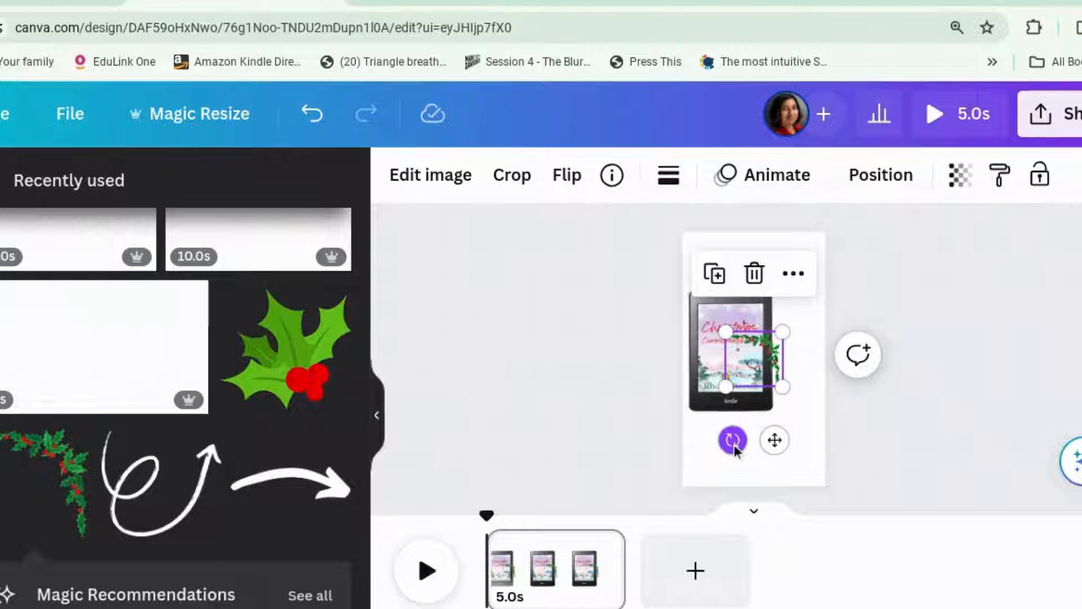
left_click_drag(733, 441, 664, 333)
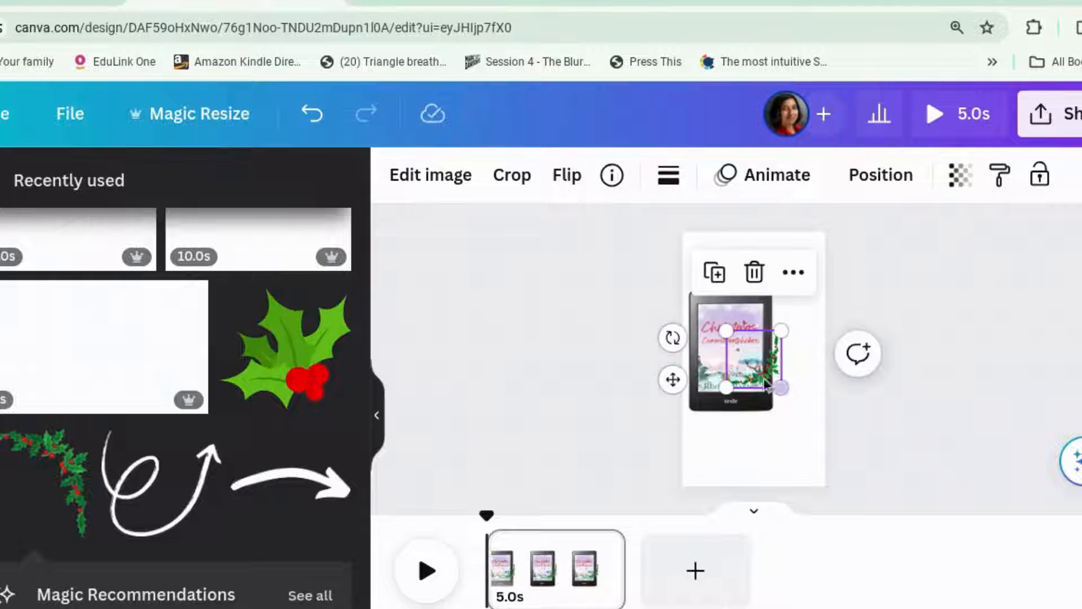
left_click_drag(763, 378, 804, 476)
left_click_drag(770, 429, 732, 391)
left_click(1005, 456)
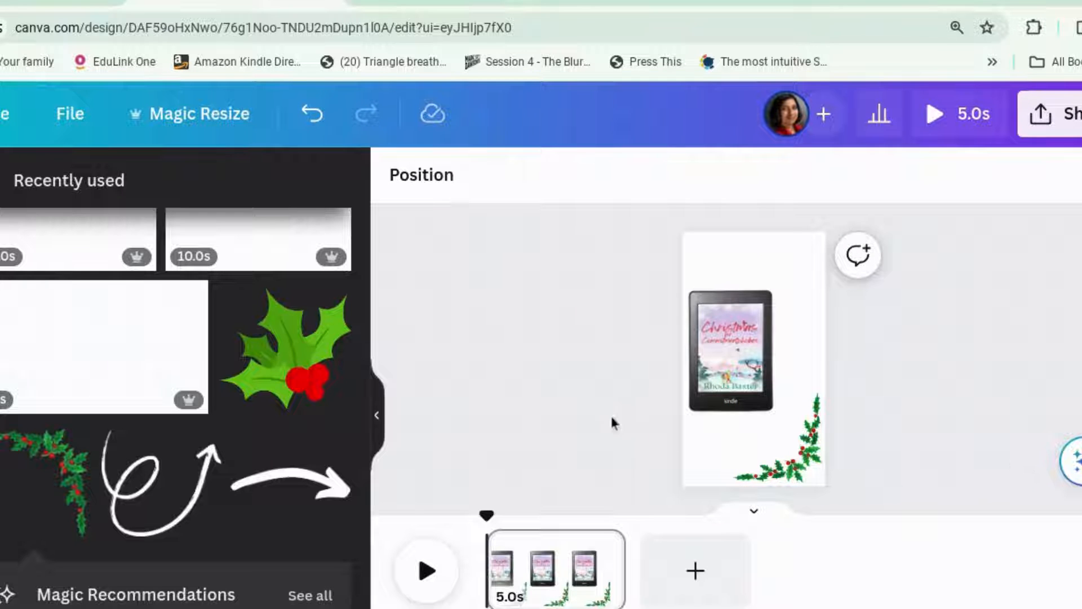
left_click(0, 357)
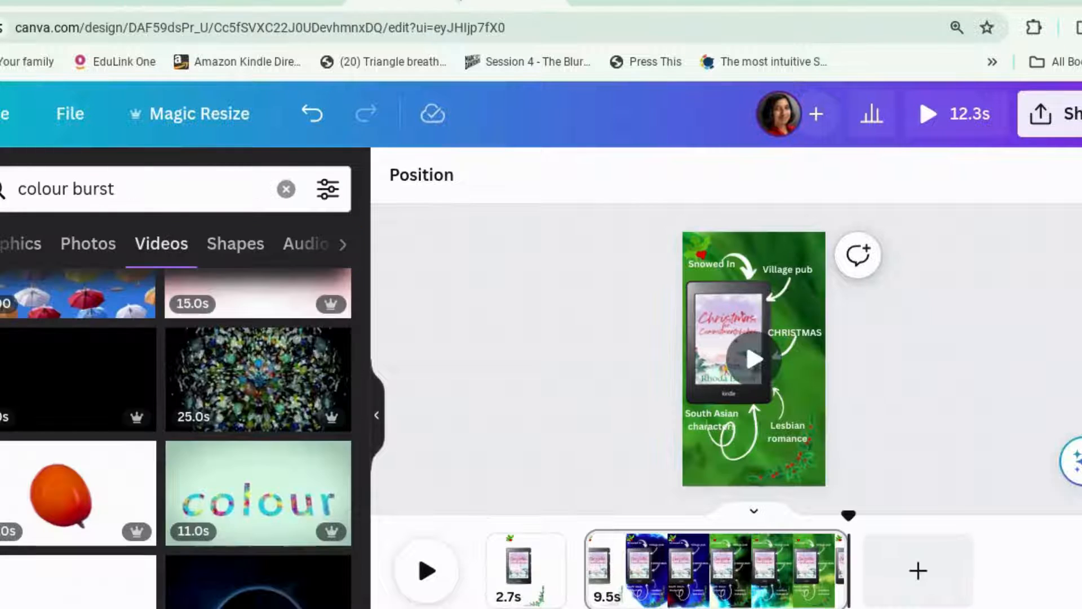
left_click(721, 262)
left_click(788, 270, "shift")
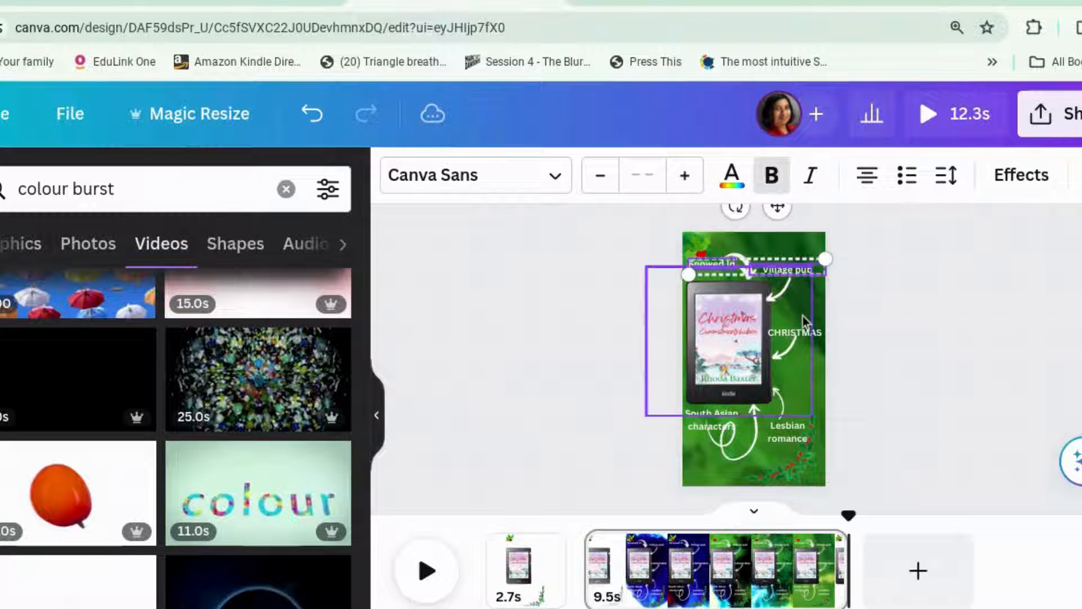
left_click(802, 332, "shift")
left_click(918, 415)
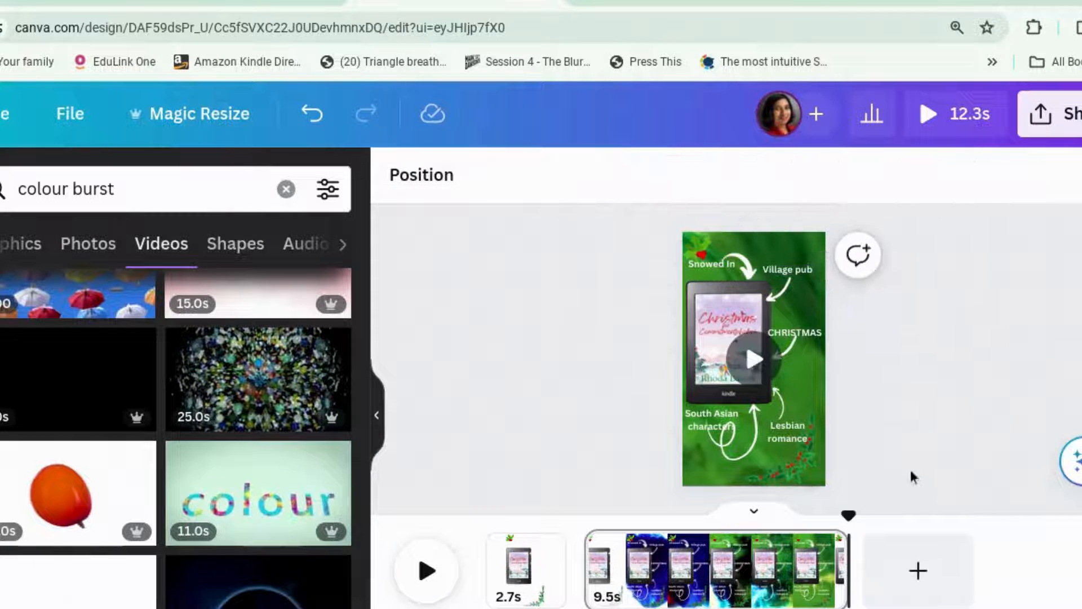
Copy the labels, arrows and images from the finished design and paste them onto the new page.
left_click_drag(911, 473, 614, 252)
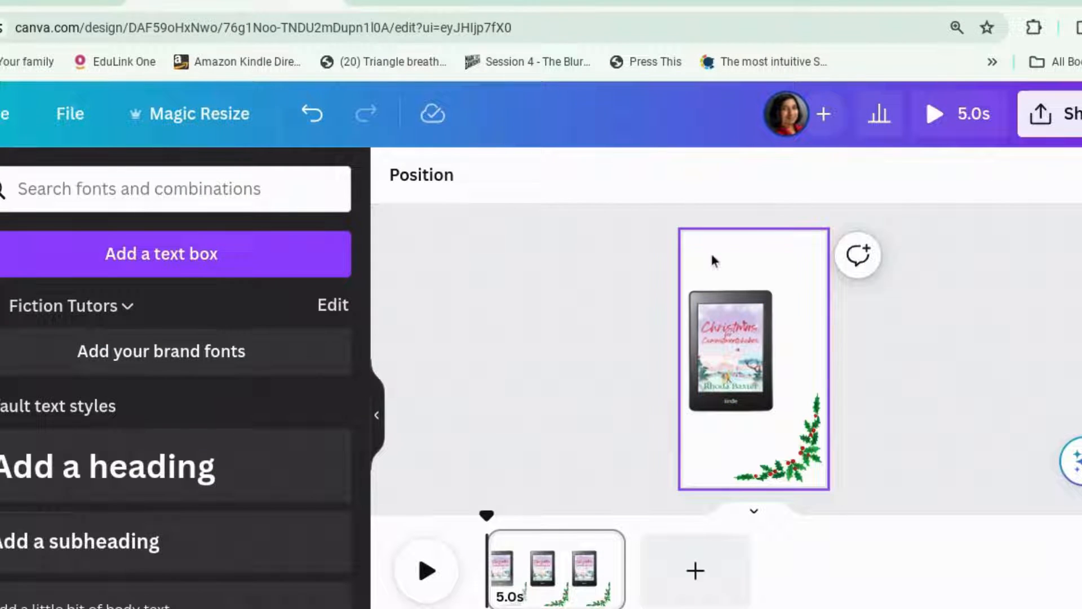
left_click(711, 258)
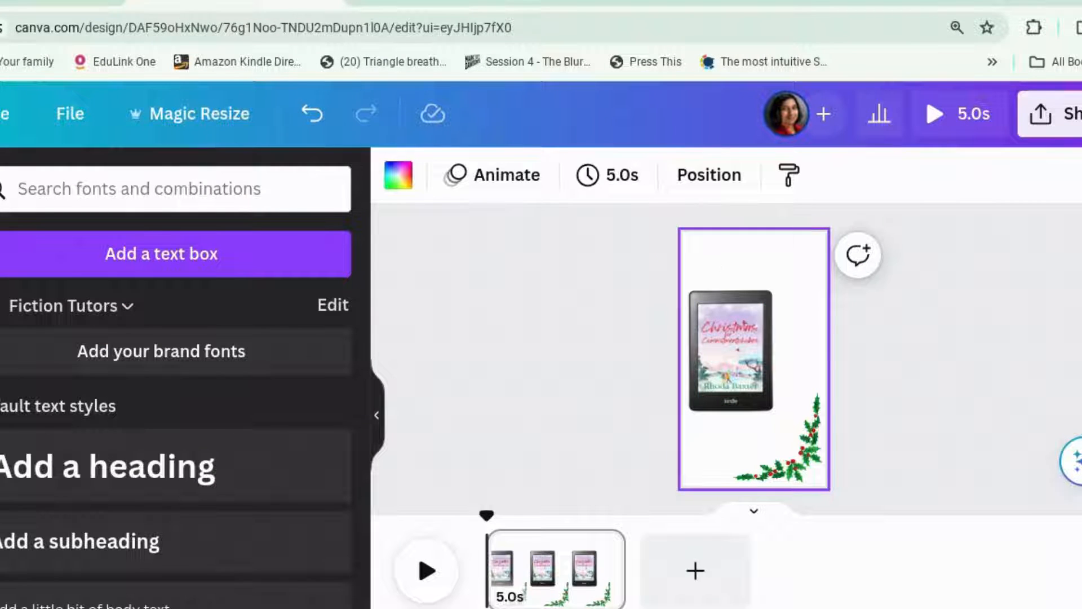
key("ctrl+a")
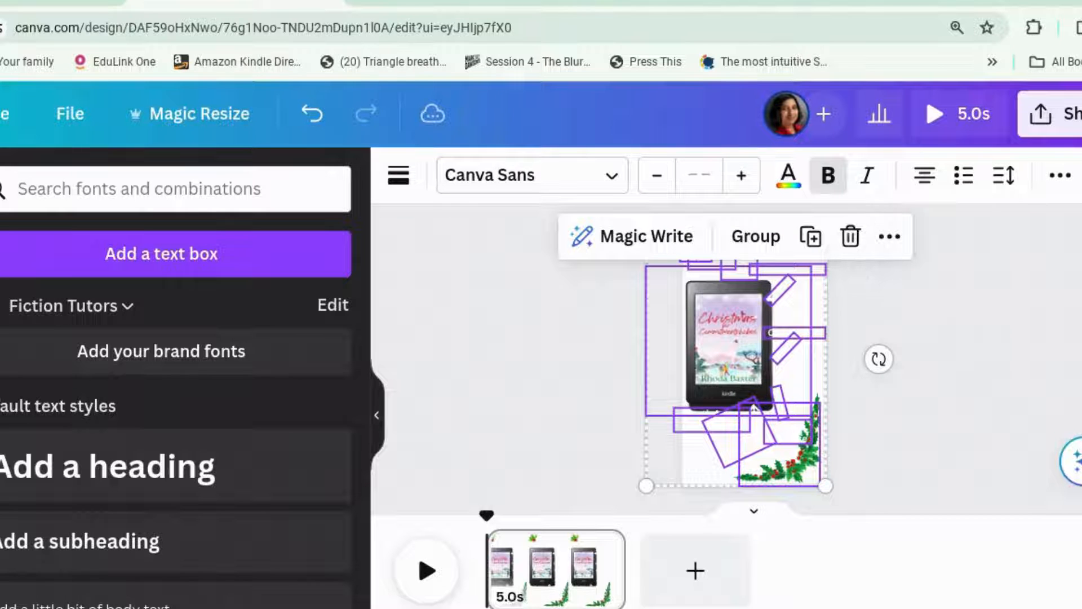
left_click(963, 323)
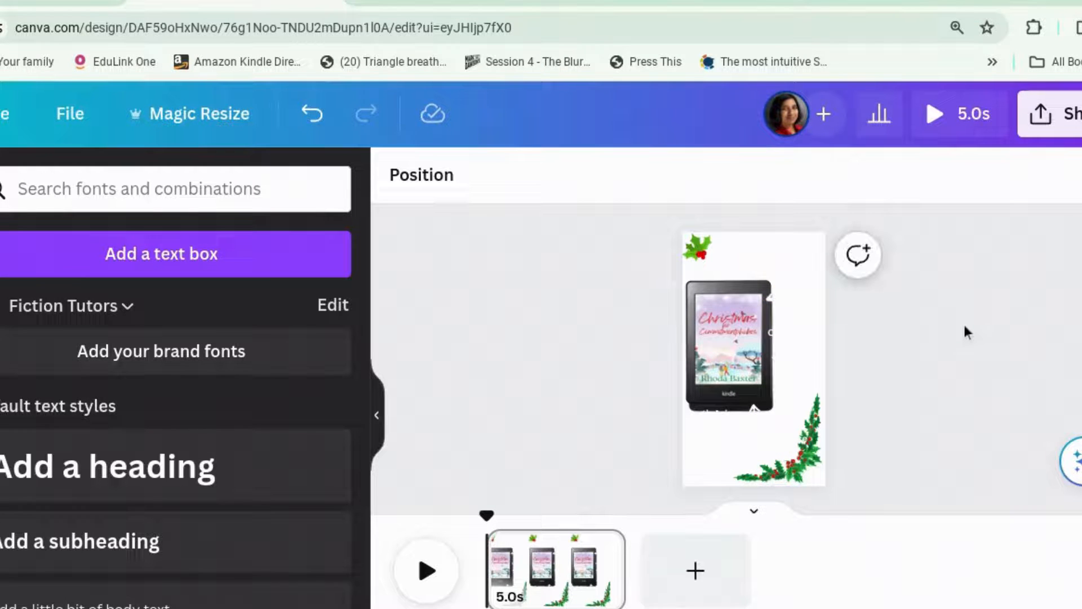
Set the page background to dark red from the Fiction Tutors brand palette.
left_click(702, 463)
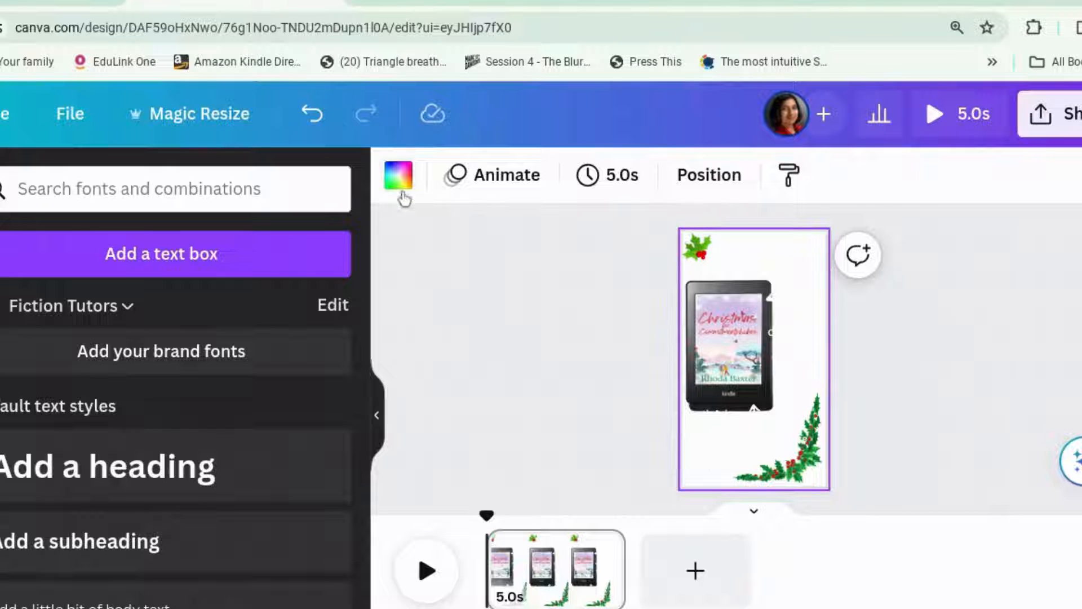
left_click(399, 182)
left_click(195, 494)
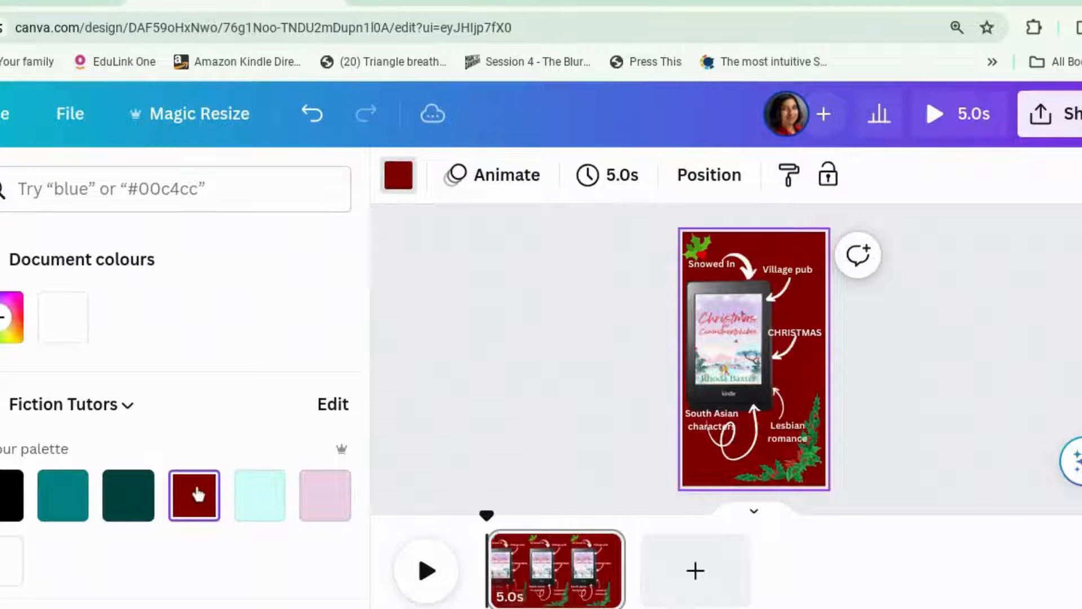
left_click(1070, 329)
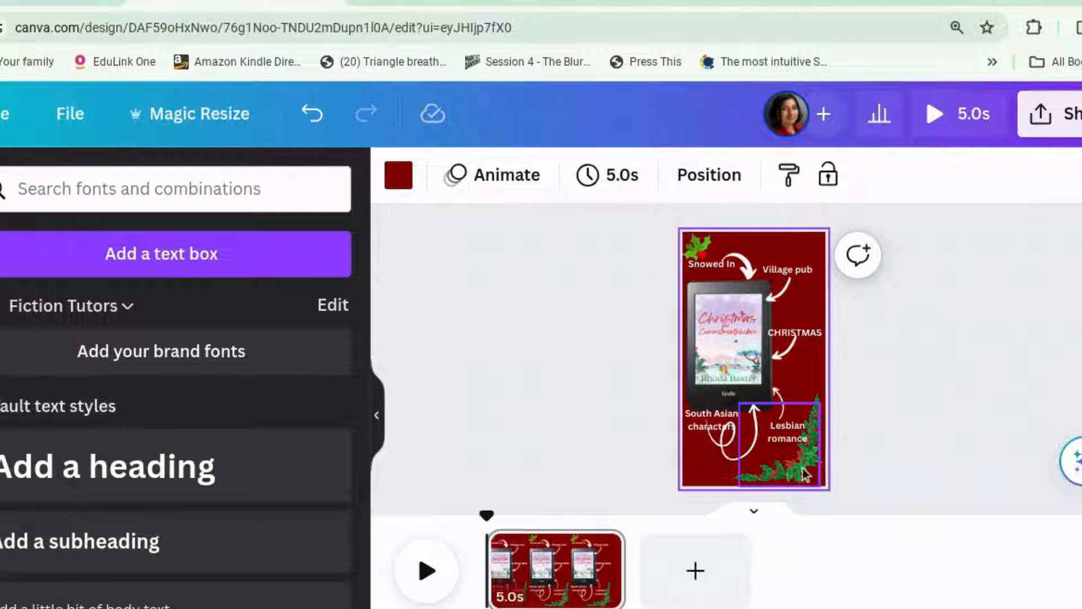
Pull the duplicate holly garland away from the page's bottom-right corner and delete it.
left_click(835, 471)
mouse_move(835, 472)
left_mouse_down()
mouse_move(862, 474)
mouse_move(831, 468)
left_mouse_up()
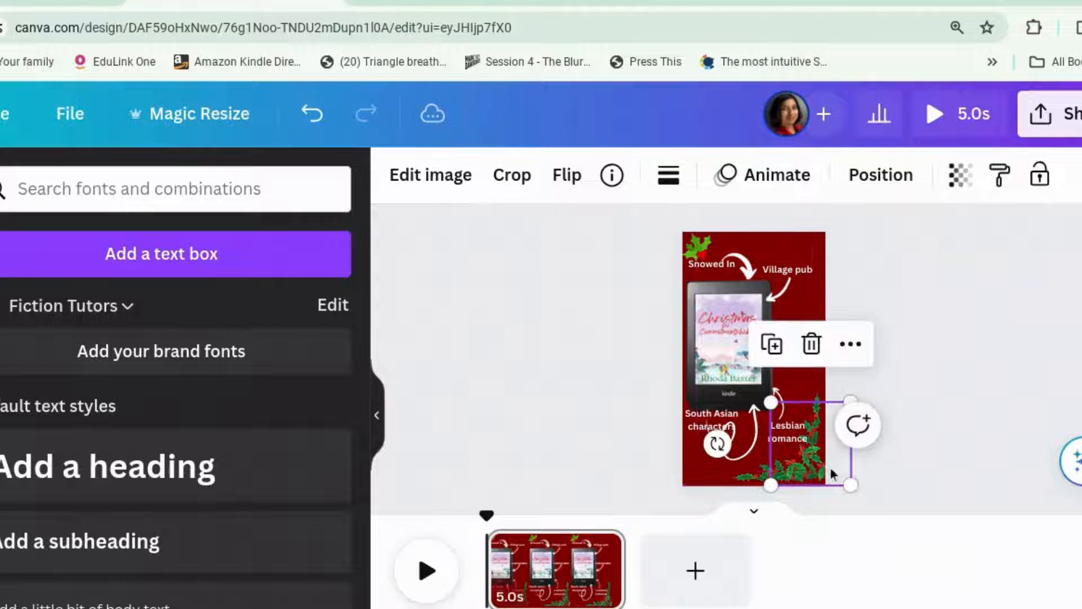
key("Escape")
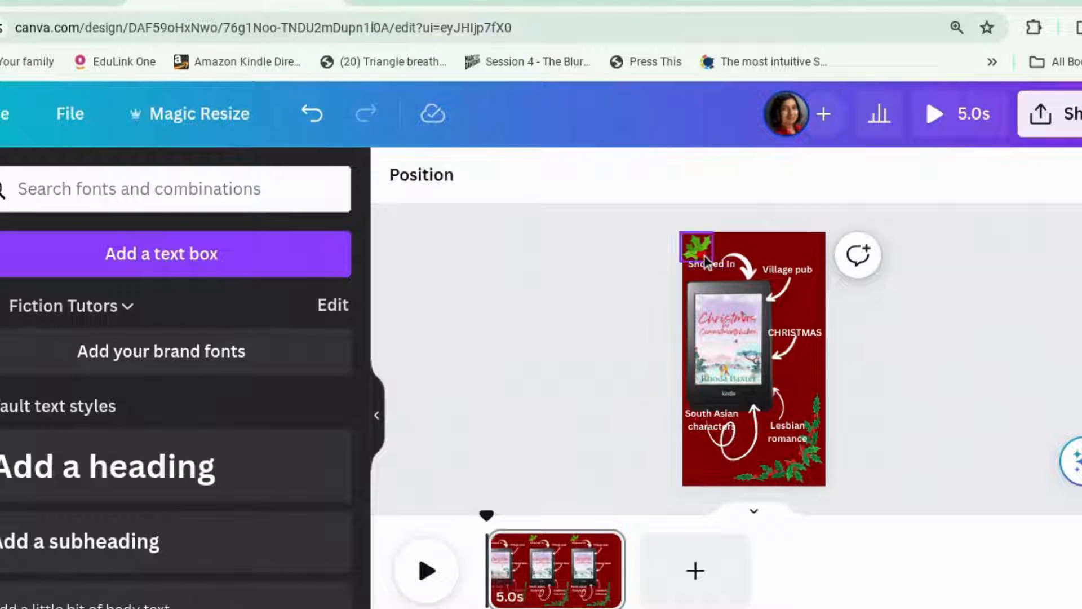
Nudge the holly sprig slightly upward in the page's top-left corner, delete it and undo the deletion.
mouse_move(704, 255)
left_mouse_down()
mouse_move(682, 253)
mouse_move(703, 251)
left_mouse_up()
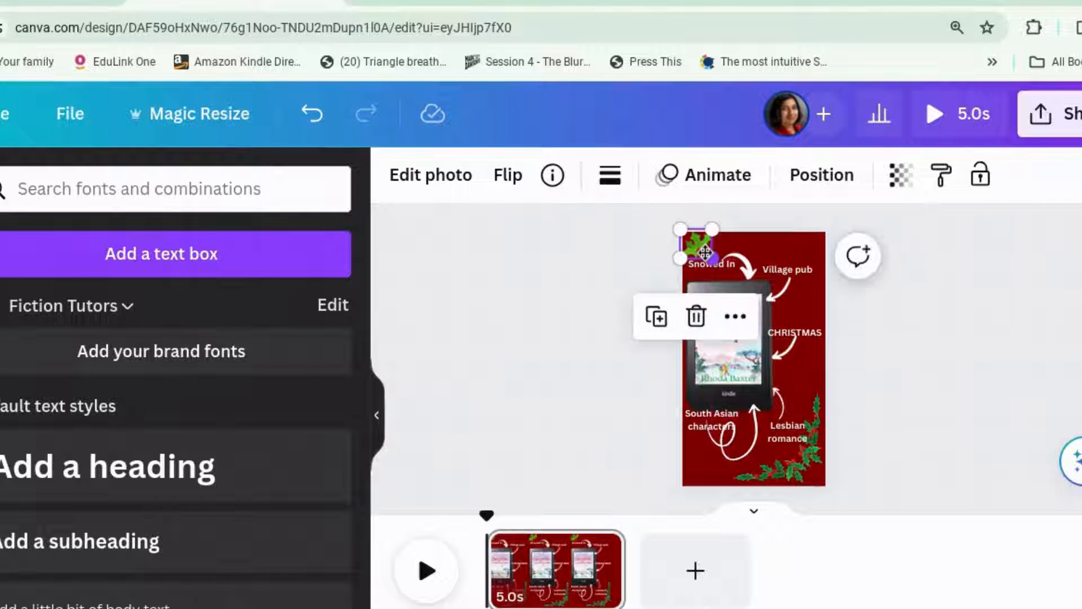
key("Delete")
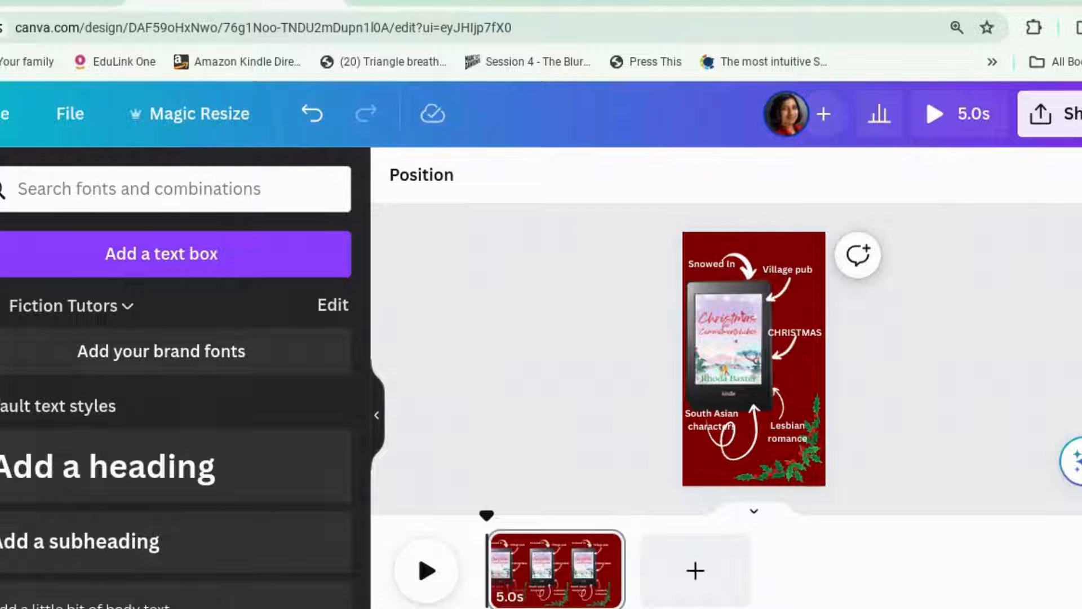
key("ctrl+z")
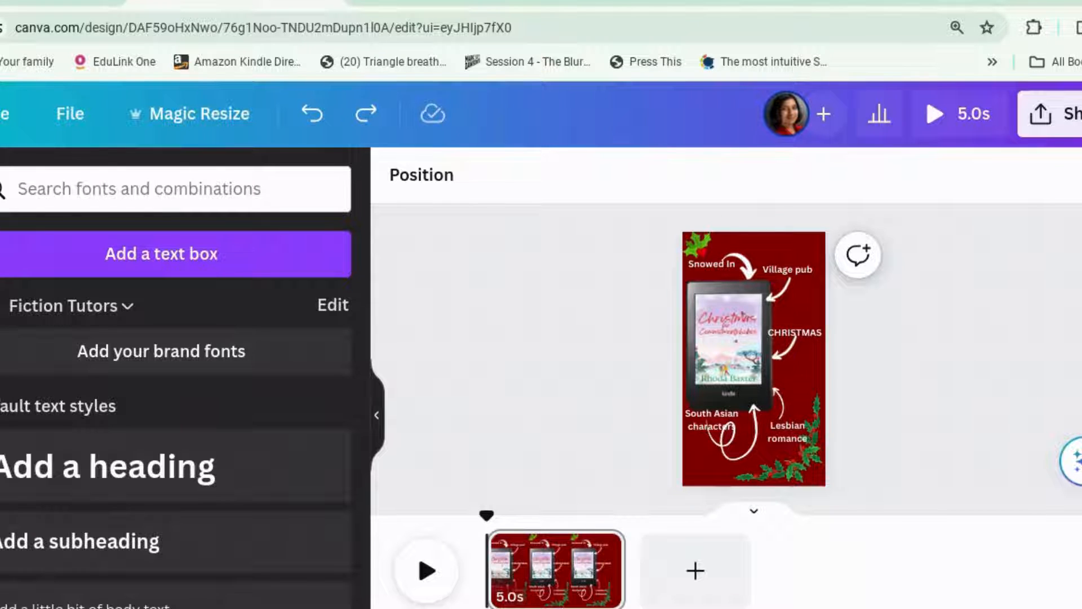
Shift the arrow below "Village pub" slightly right and nudge the "CHRISTMAS" label slightly upward.
left_click(1, 275)
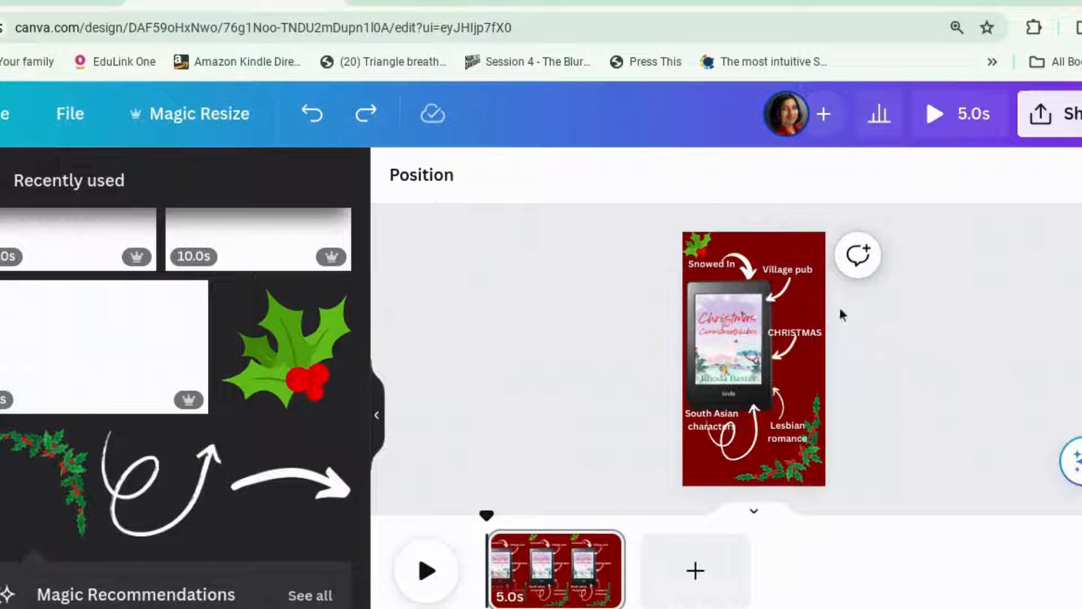
left_click_drag(786, 286, 797, 287)
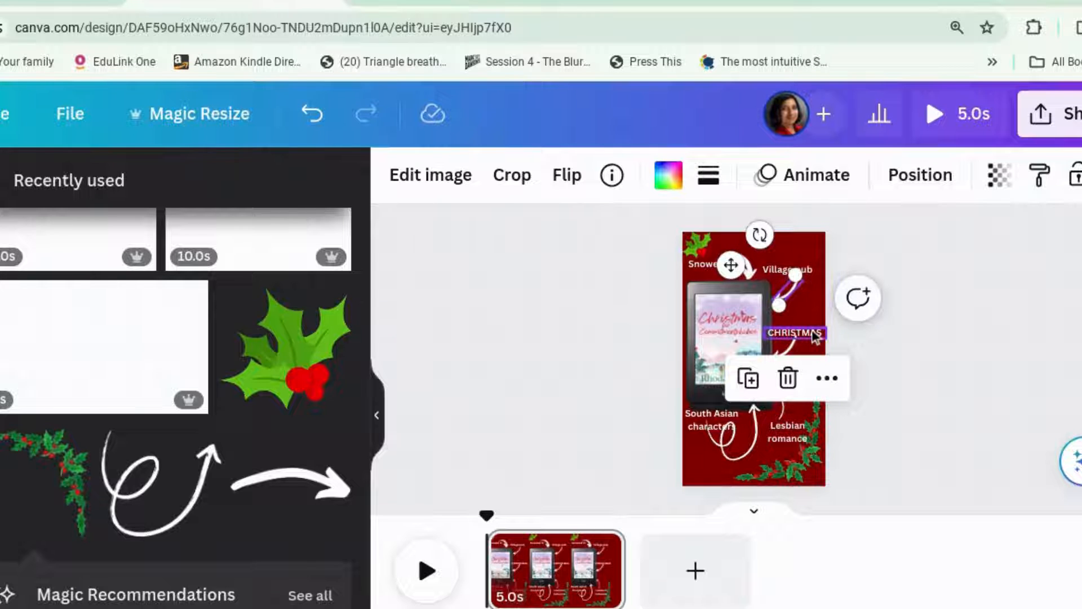
mouse_move(812, 331)
left_mouse_down()
mouse_move(769, 324)
mouse_move(809, 328)
left_mouse_up()
left_click(935, 325)
left_click(902, 322)
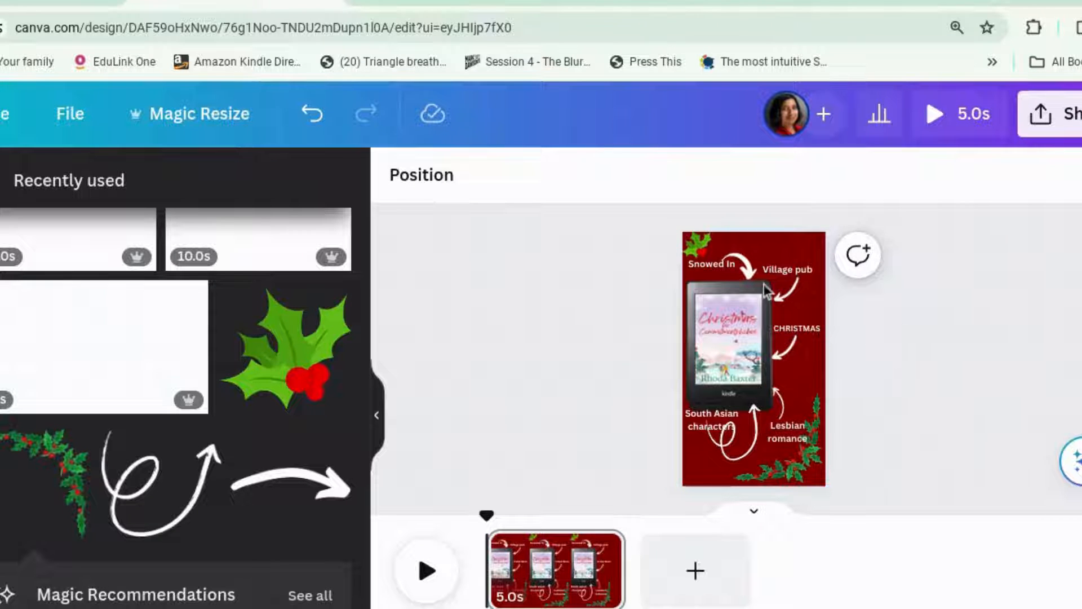
Set the page background to white from the document colours and return to the recently used elements.
left_click(766, 246)
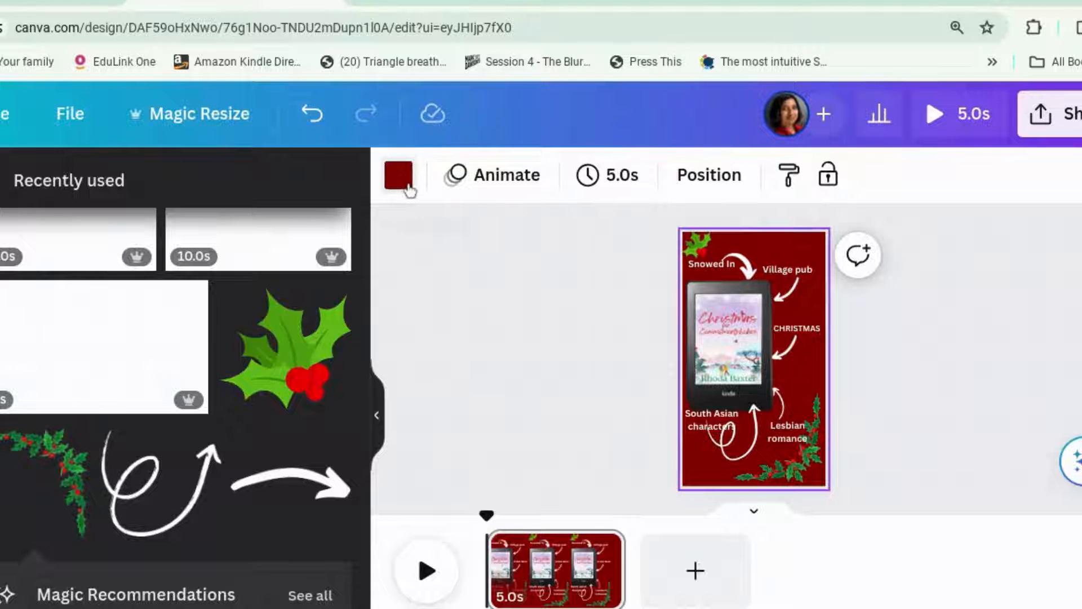
left_click(401, 178)
left_click(141, 319)
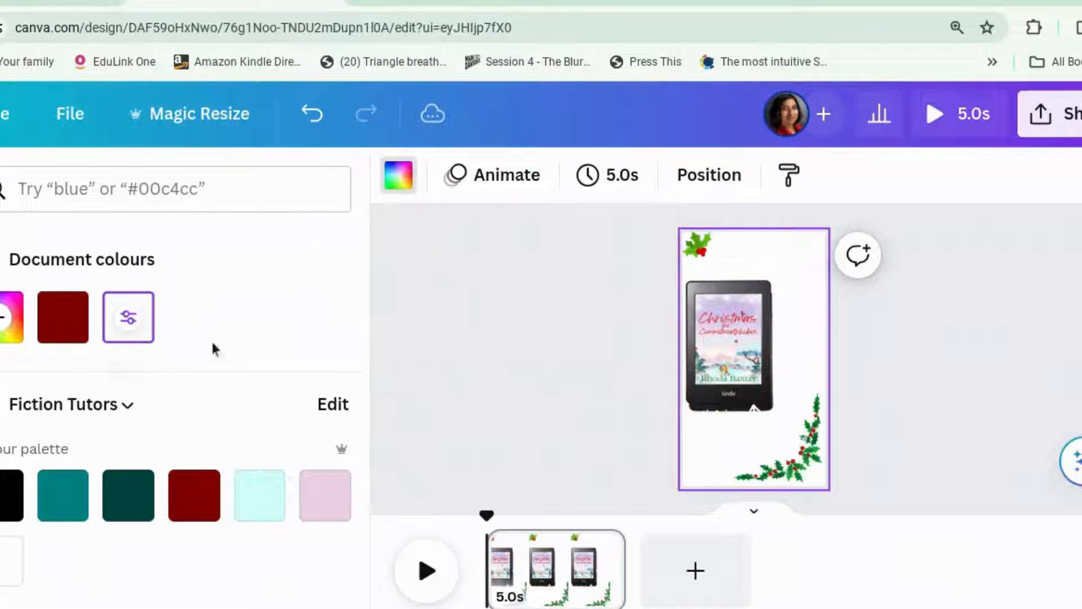
left_click(472, 403)
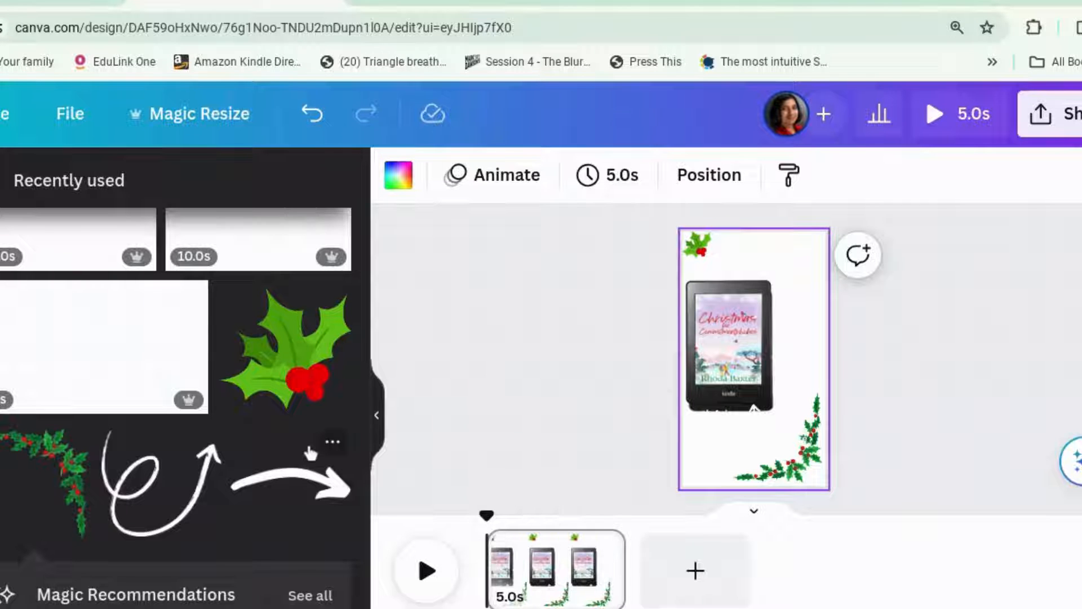
scroll(298, 445, "up", 3)
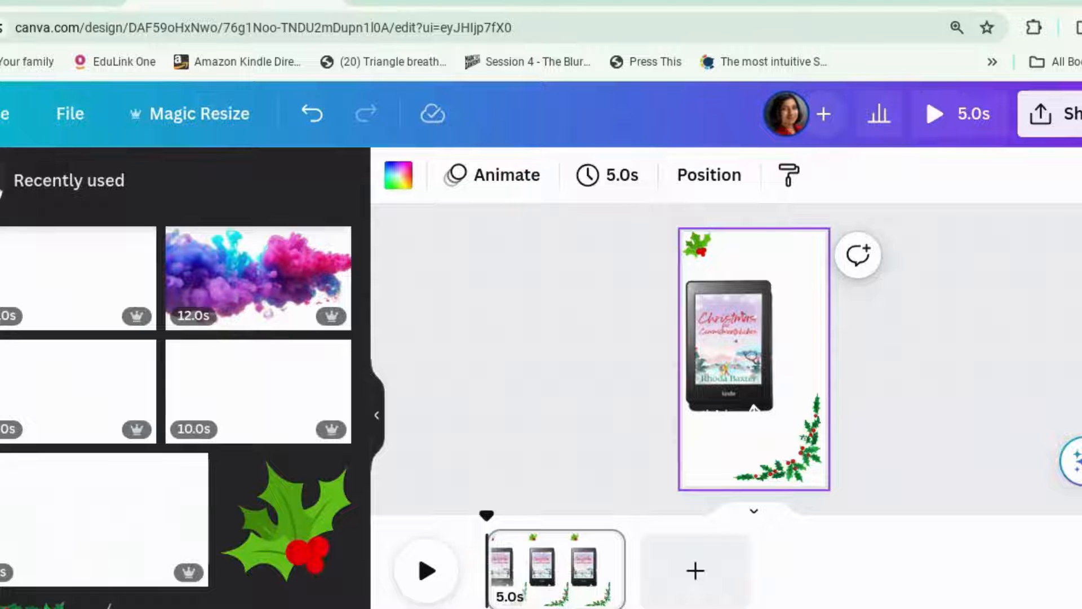
Search the elements for "colour burst", look through the video results for a reveal background and clear the search.
left_click(2, 180)
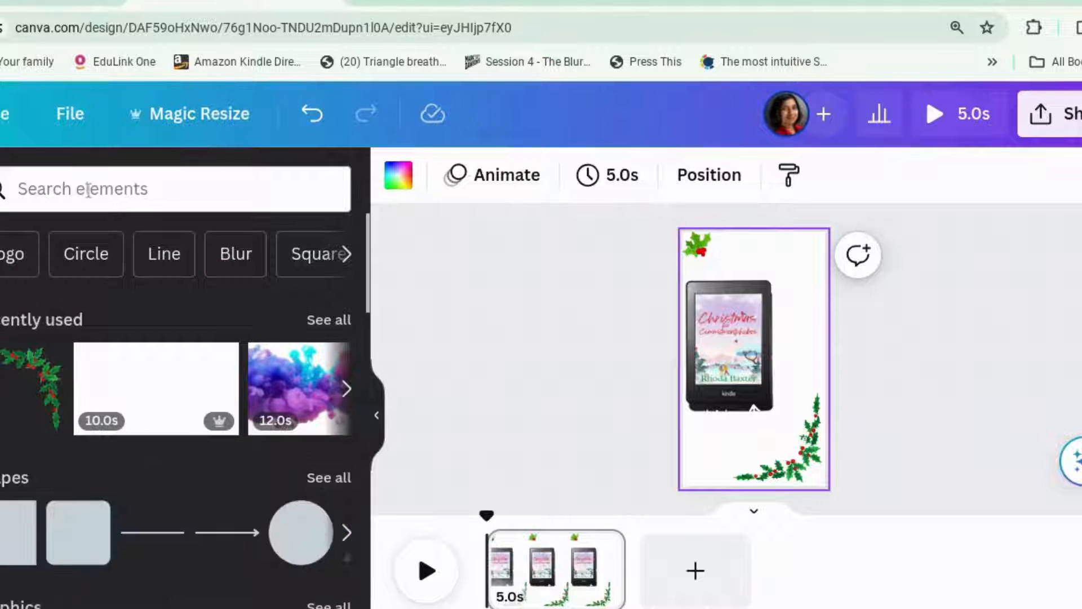
left_click(88, 189)
left_click(34, 301)
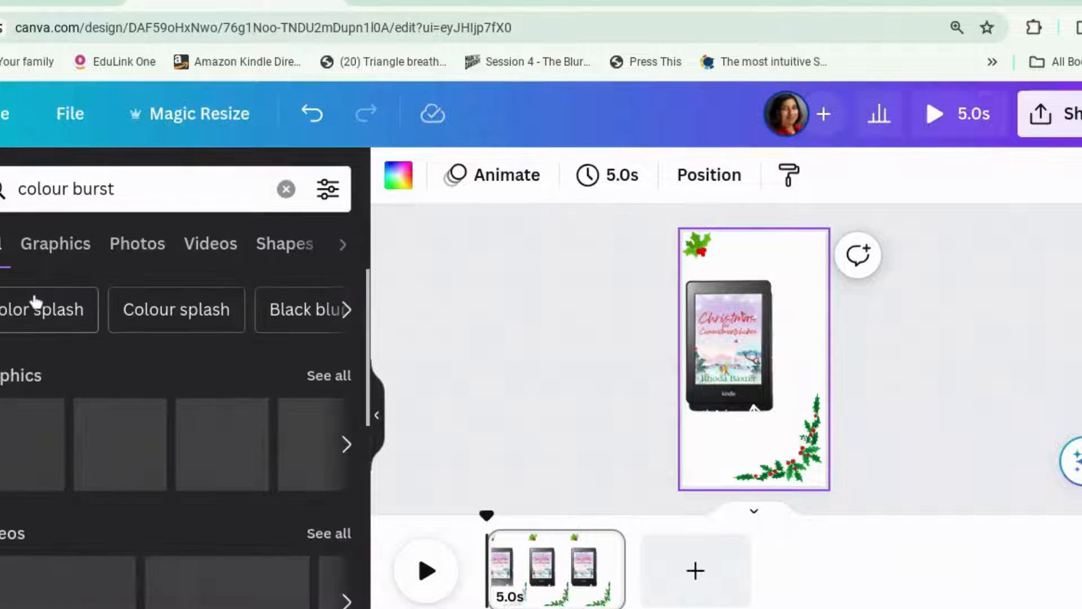
left_click(316, 535)
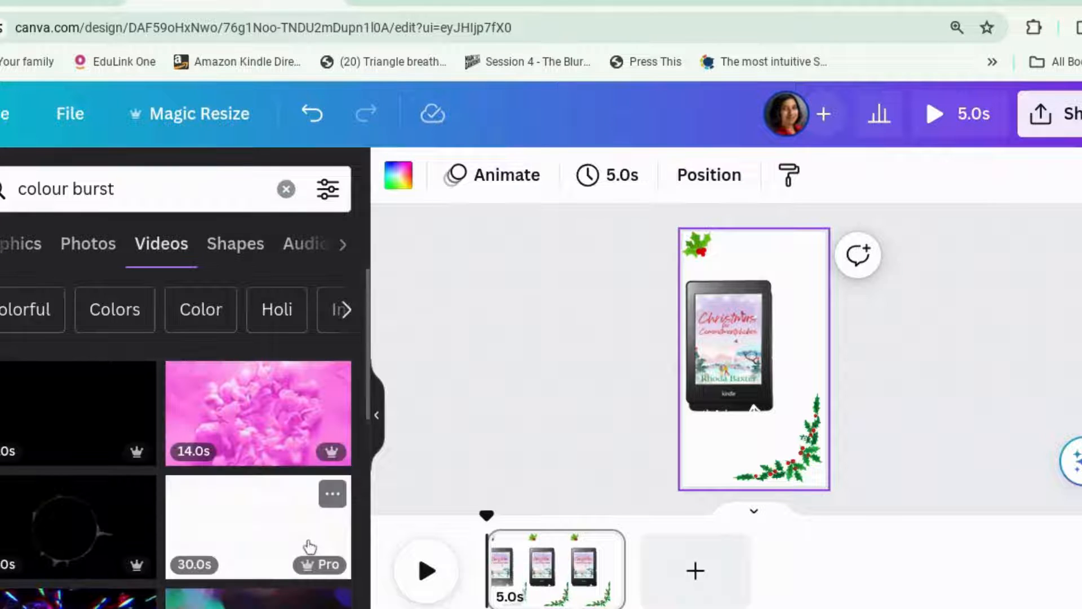
scroll(285, 541, "down", 2)
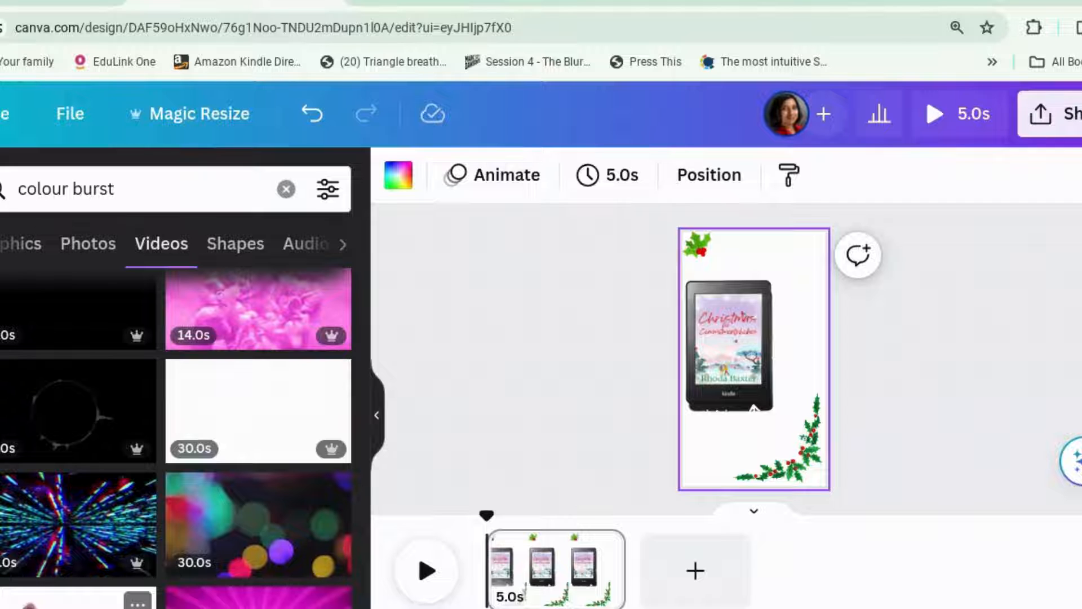
scroll(83, 599, "down", 2)
scroll(76, 594, "down", 10)
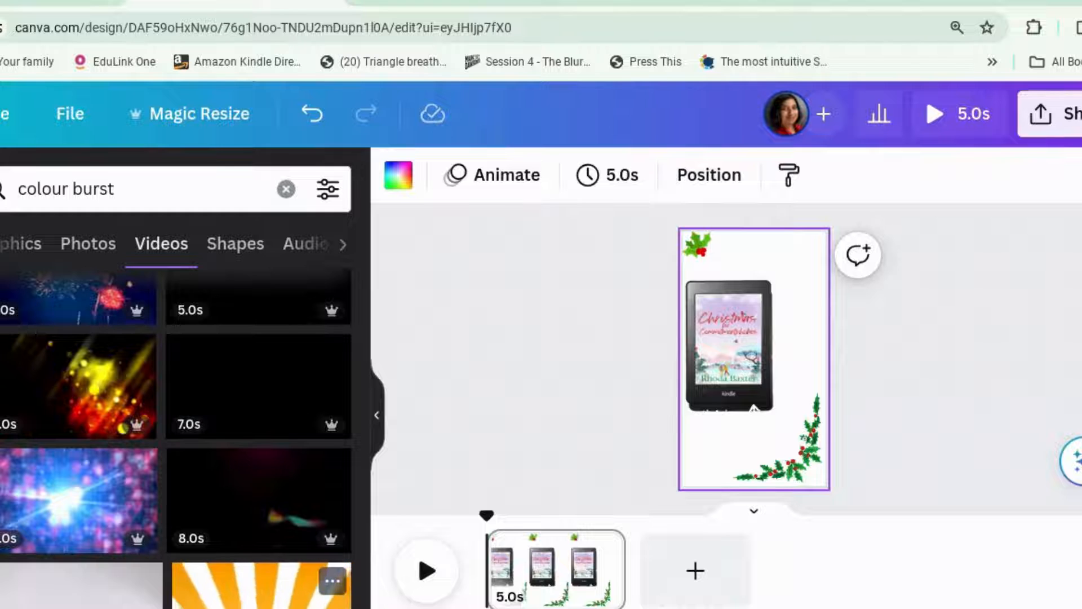
scroll(56, 586, "down", 1)
scroll(57, 586, "down", 5)
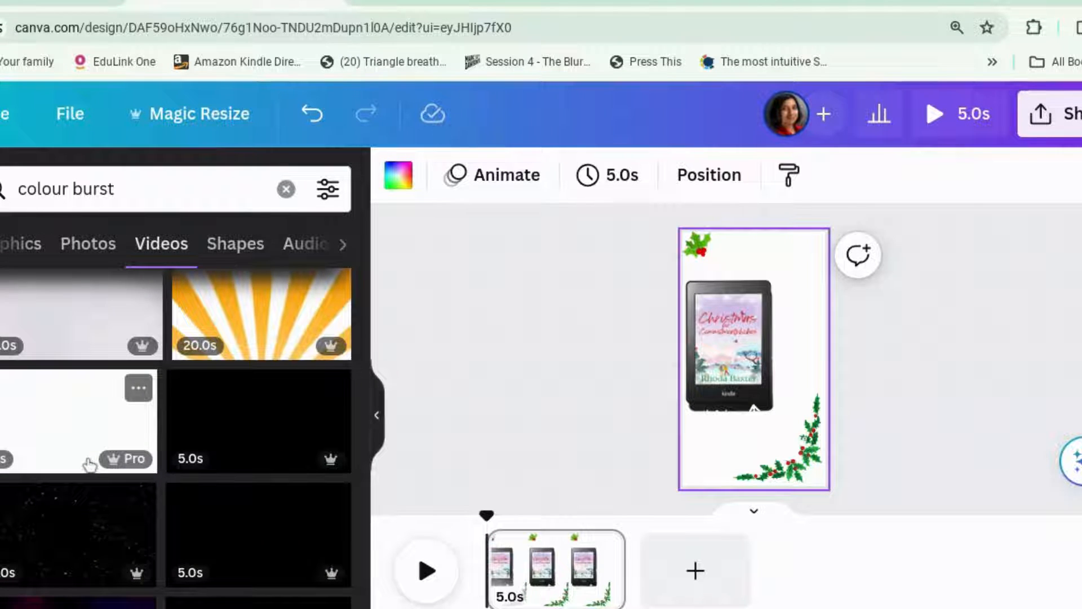
scroll(188, 437, "up", 10)
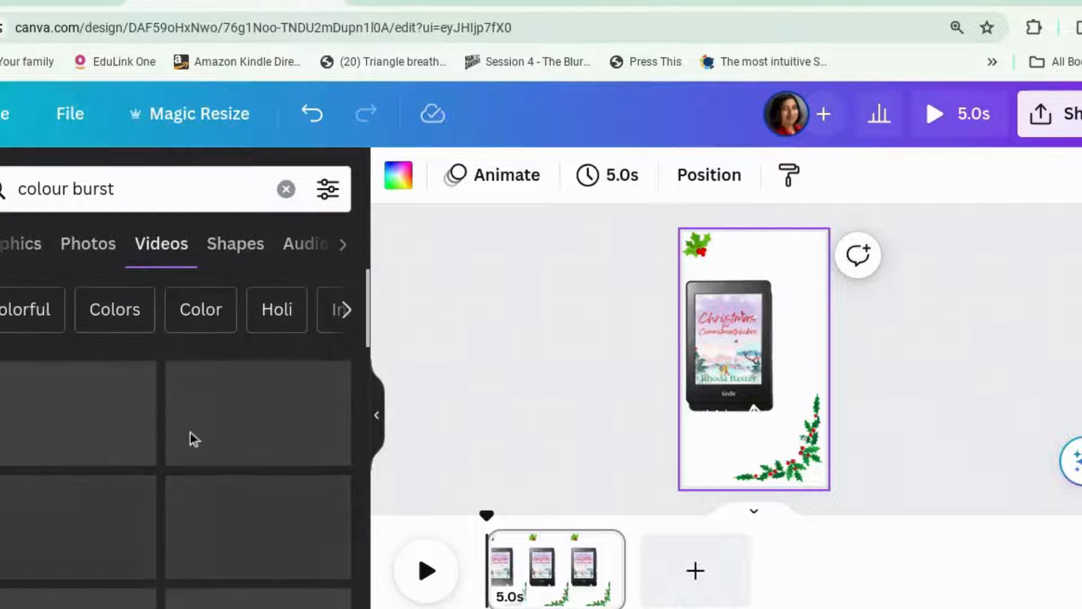
left_click(286, 189)
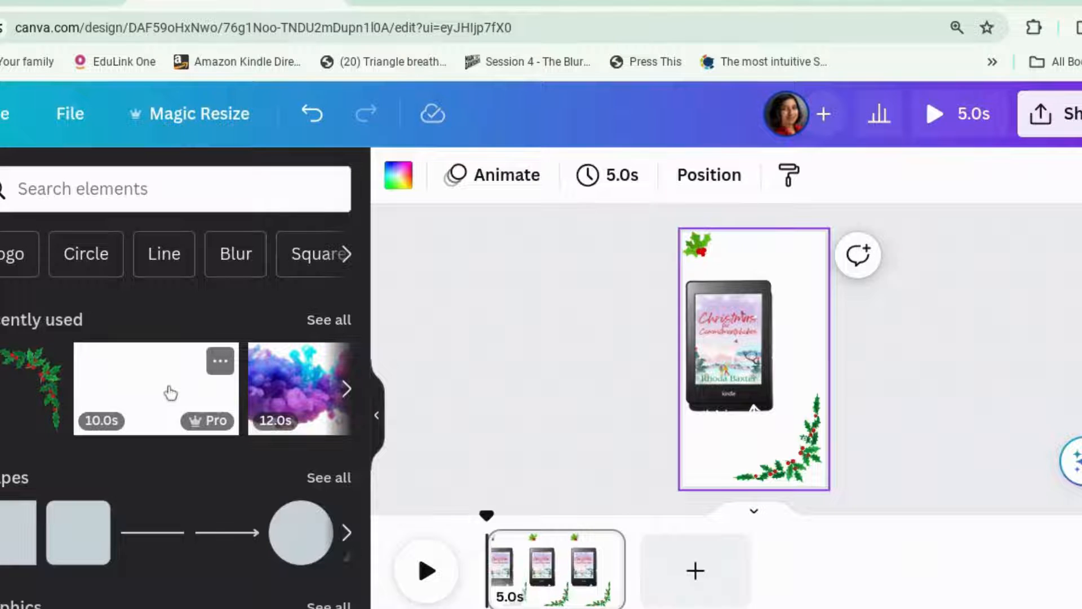
Try the recently used 12-second blue and pink ink-cloud video on the page, pause it and delete it.
scroll(163, 400, "right", 5)
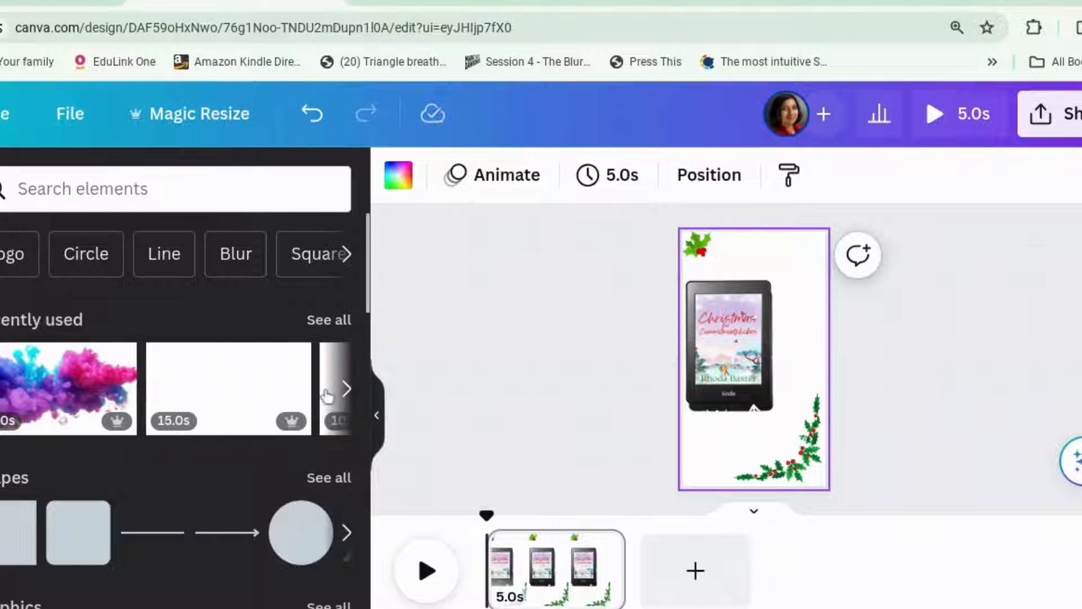
left_click(59, 414)
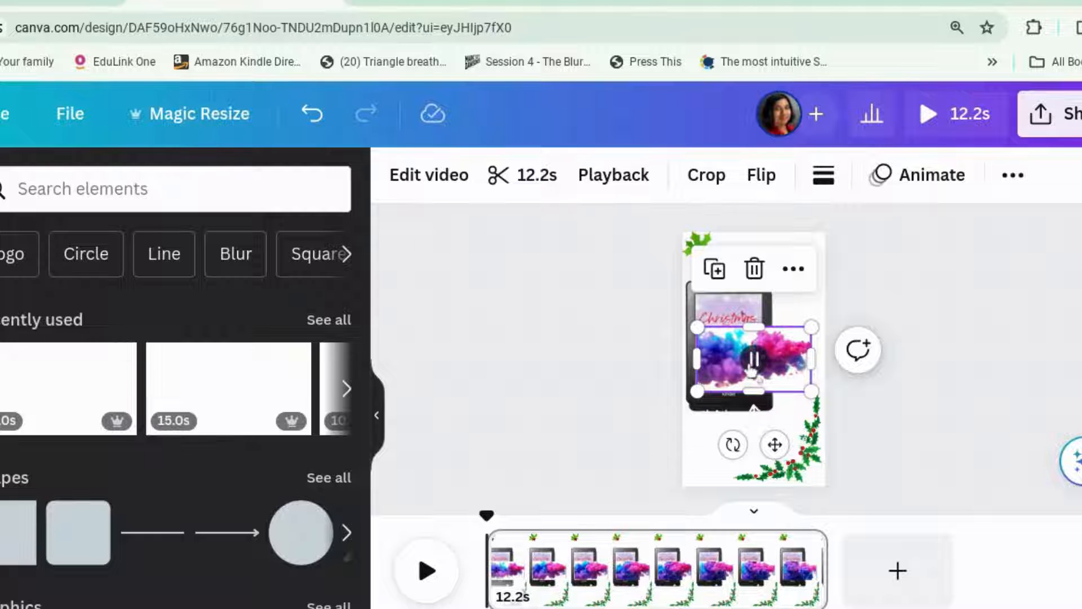
left_click(753, 363)
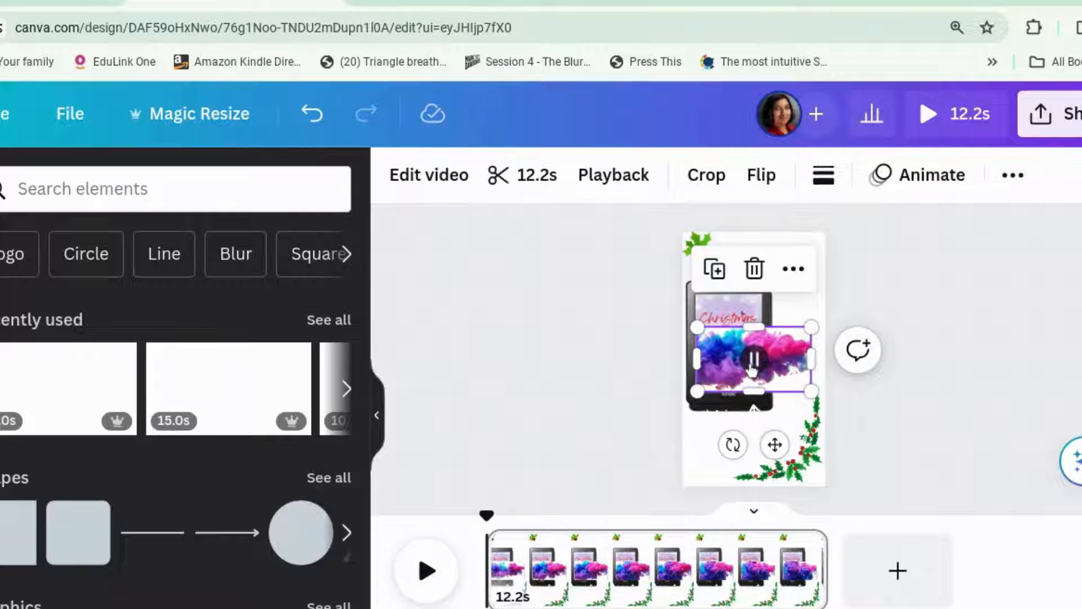
left_click(754, 269)
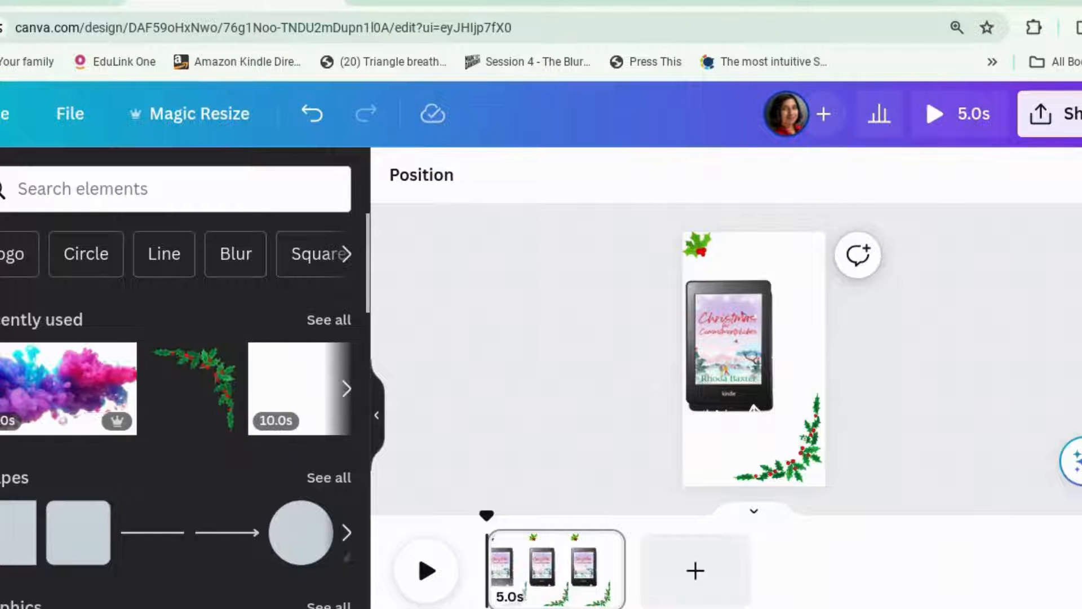
Insert the recently used 10-second ink video that starts white, and enlarge and position it to cover the whole page.
left_click(295, 392)
left_click(754, 359)
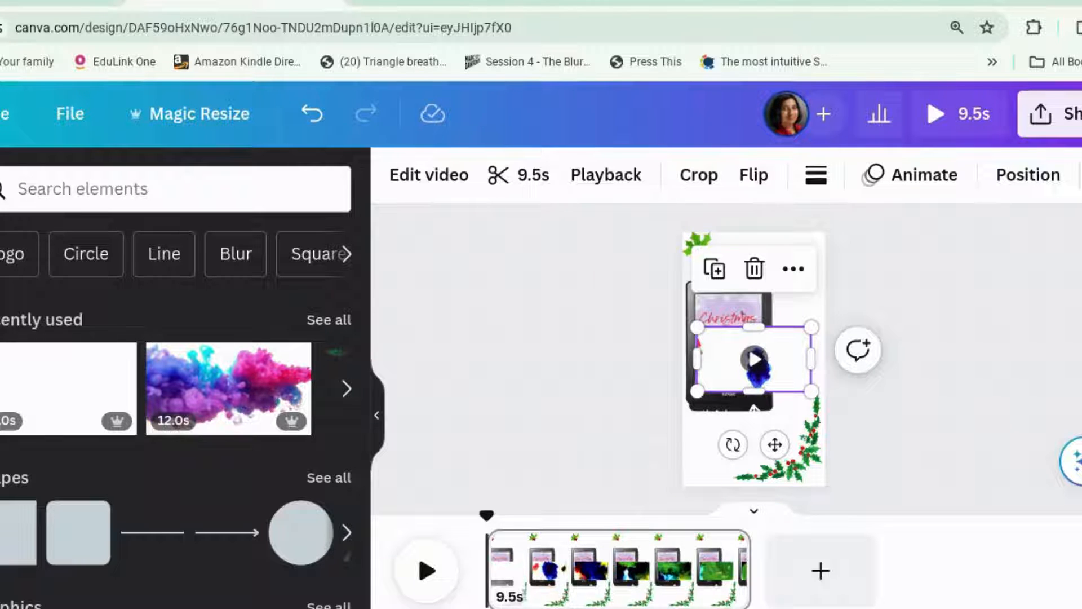
left_click(878, 415)
left_click(805, 344)
left_click_drag(810, 328, 942, 163)
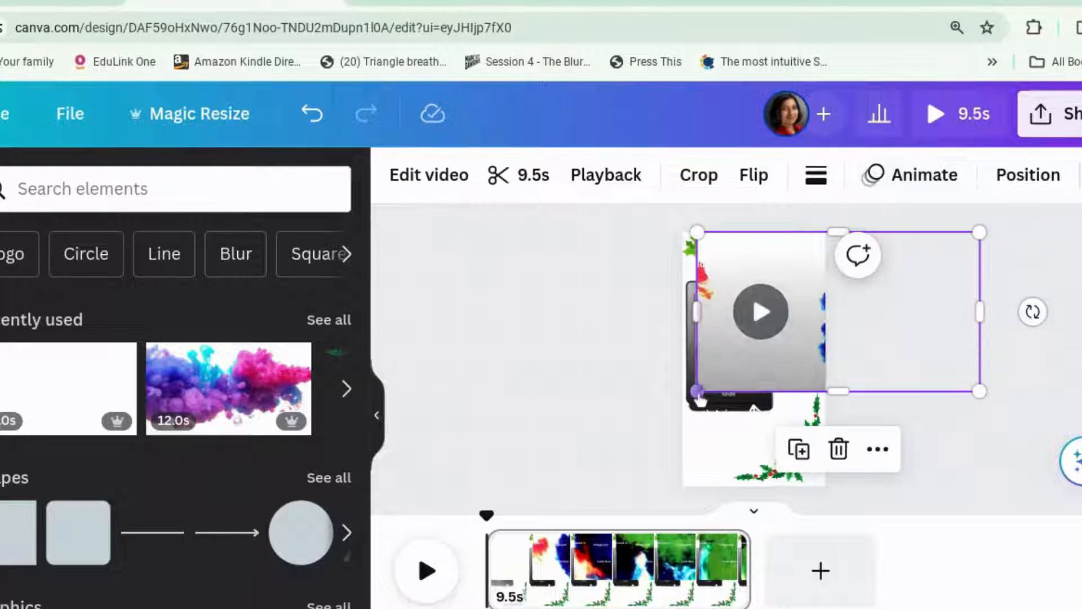
left_click_drag(694, 392, 513, 491)
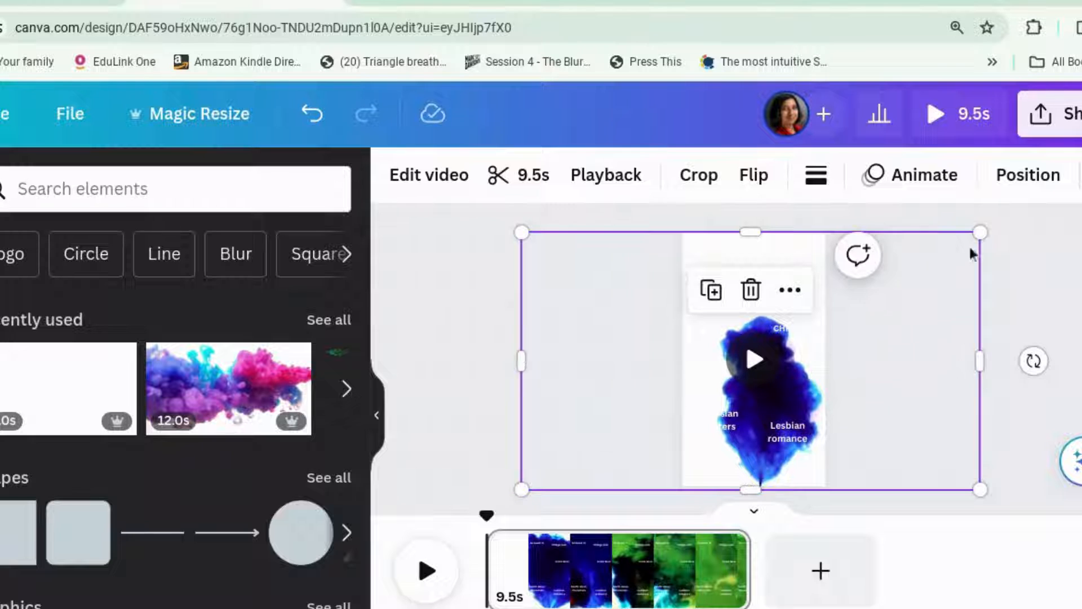
left_click_drag(980, 232, 1000, 218)
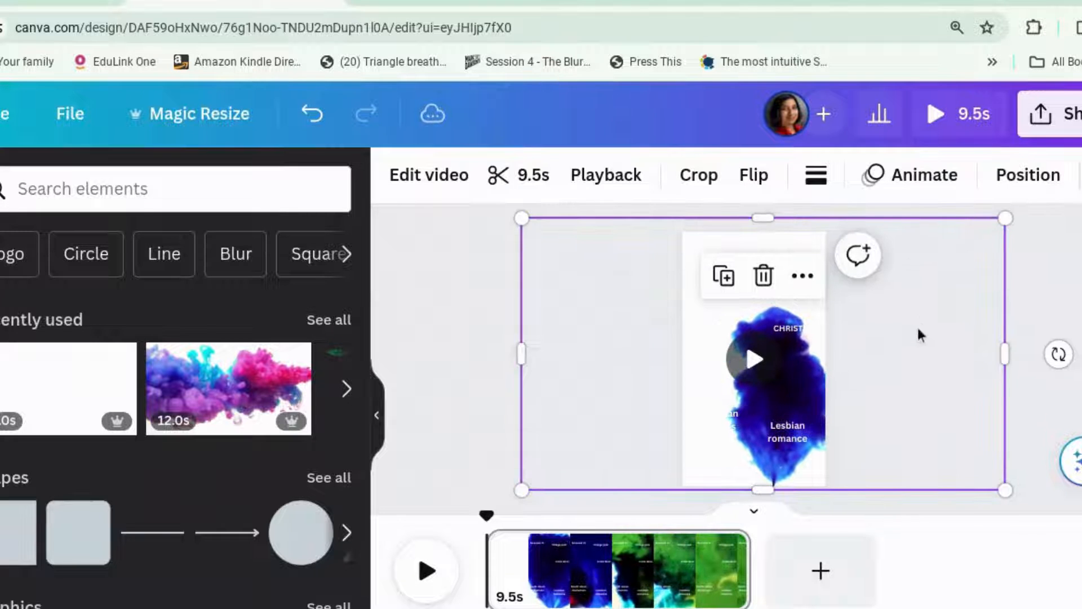
left_click_drag(916, 324, 896, 332)
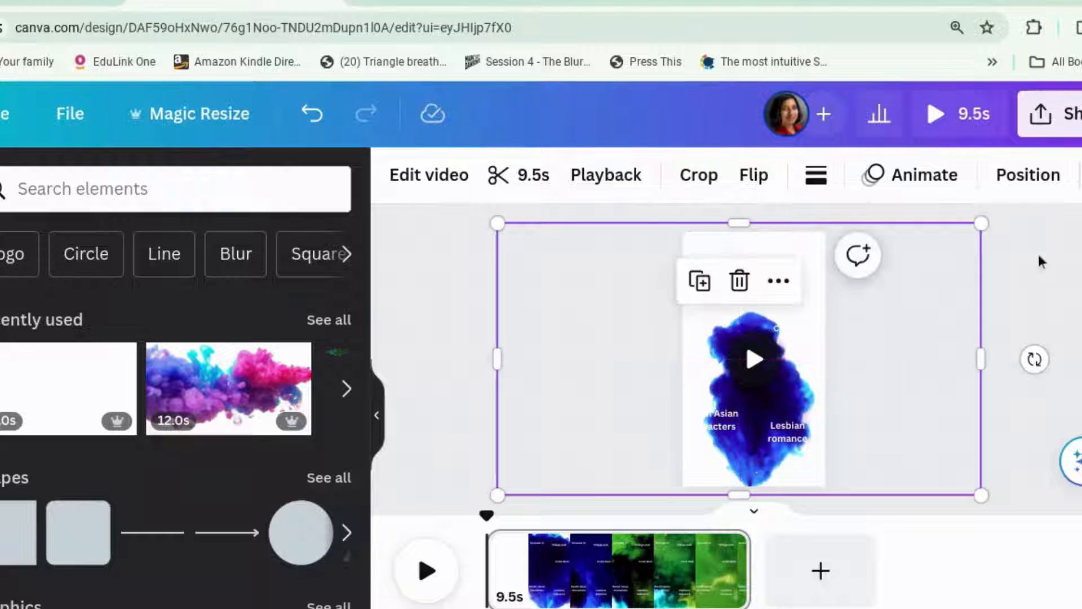
Send the ink video to the back behind the Kindle, labels and holly, and view a later moment of the page.
left_click(1030, 191)
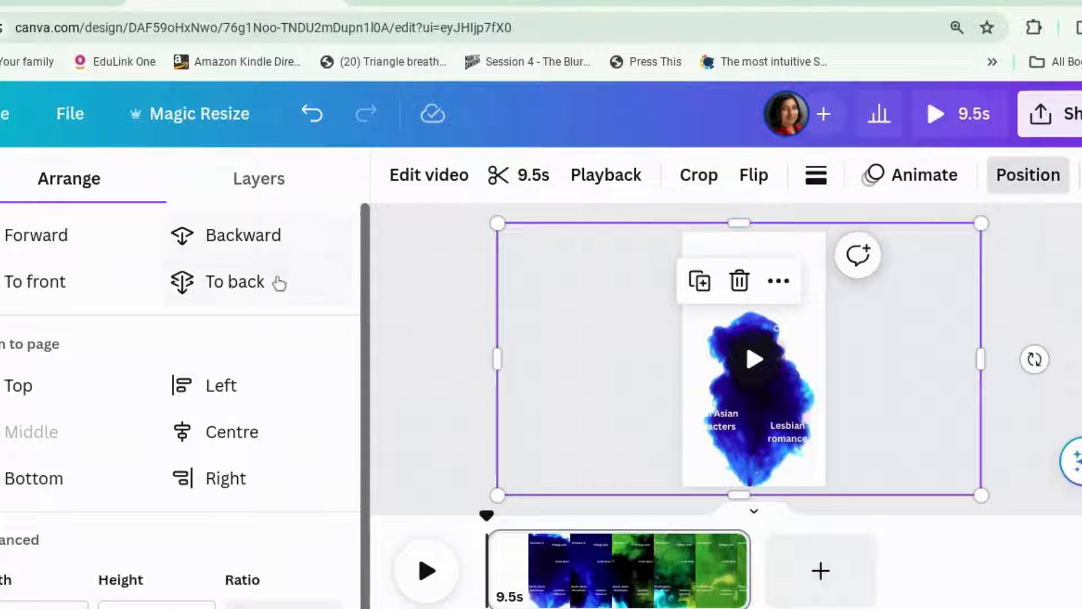
left_click(235, 282)
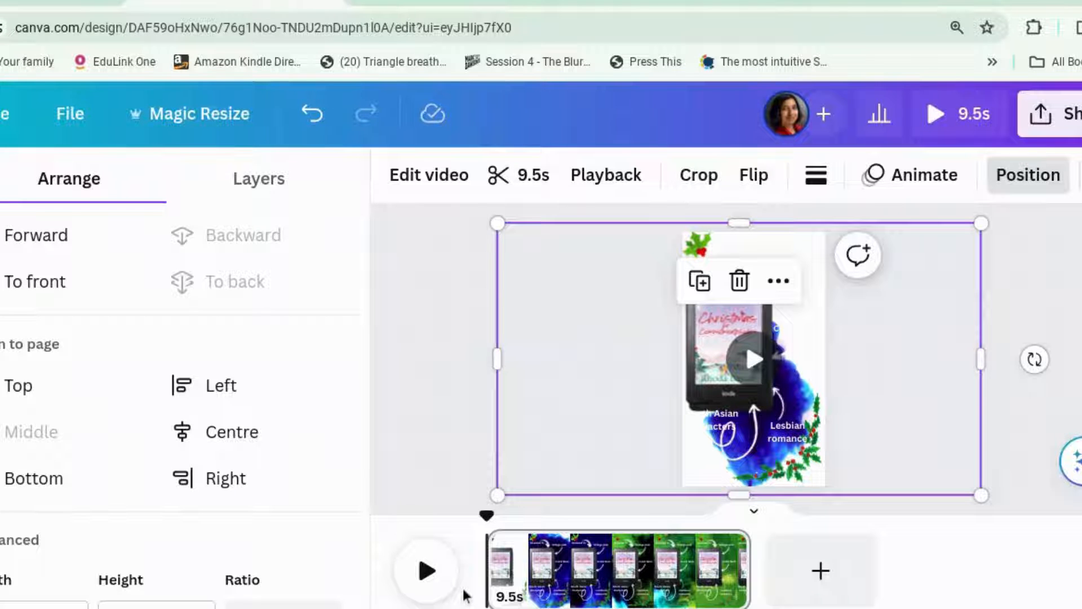
left_click(554, 580)
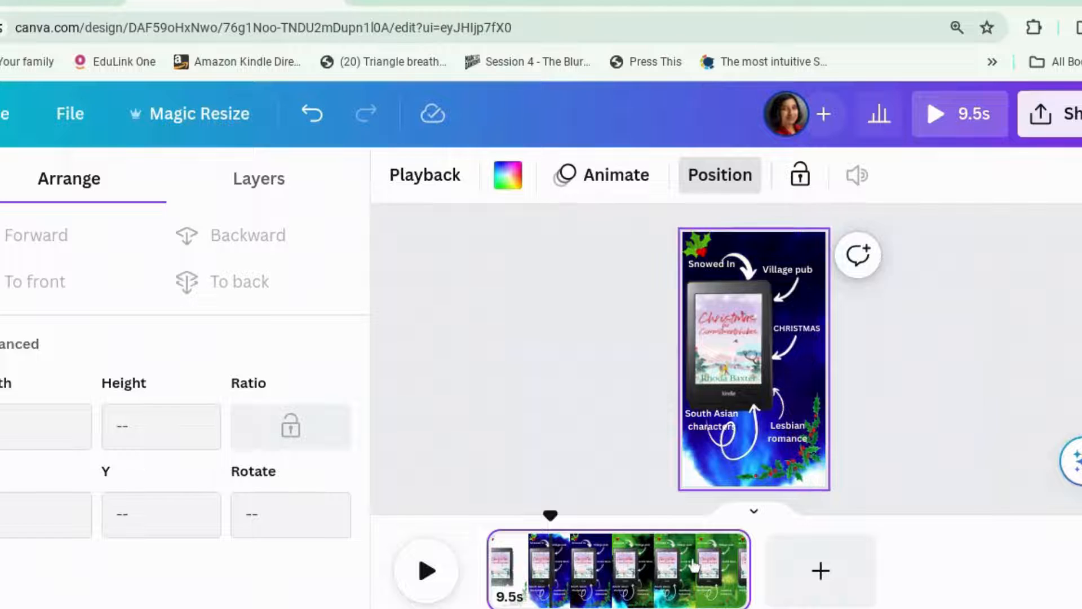
Duplicate the page and delete the ink video from the first copy.
left_click(732, 544)
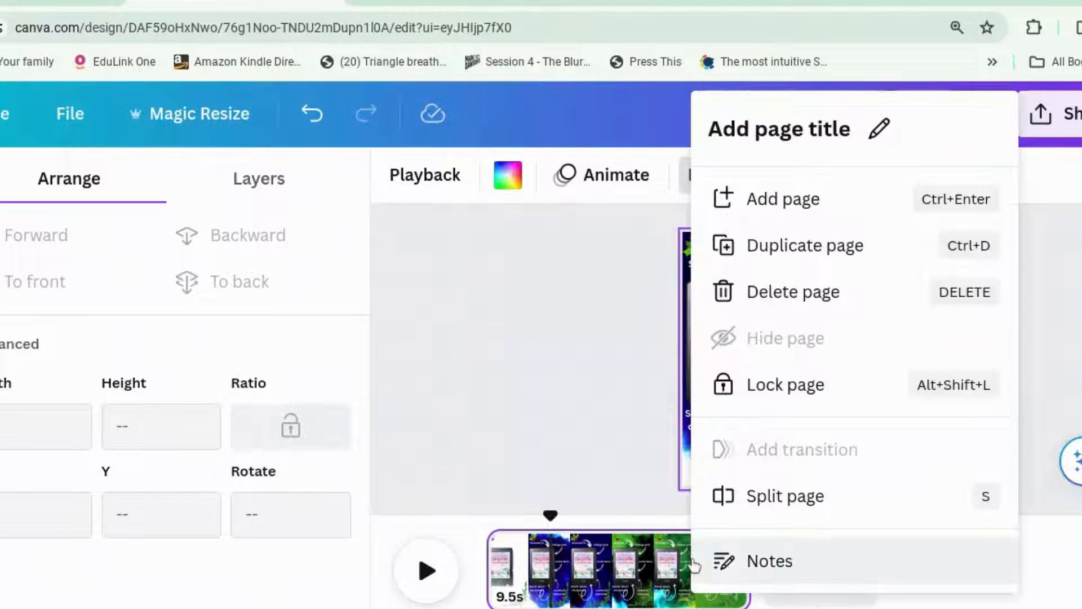
left_click(816, 247)
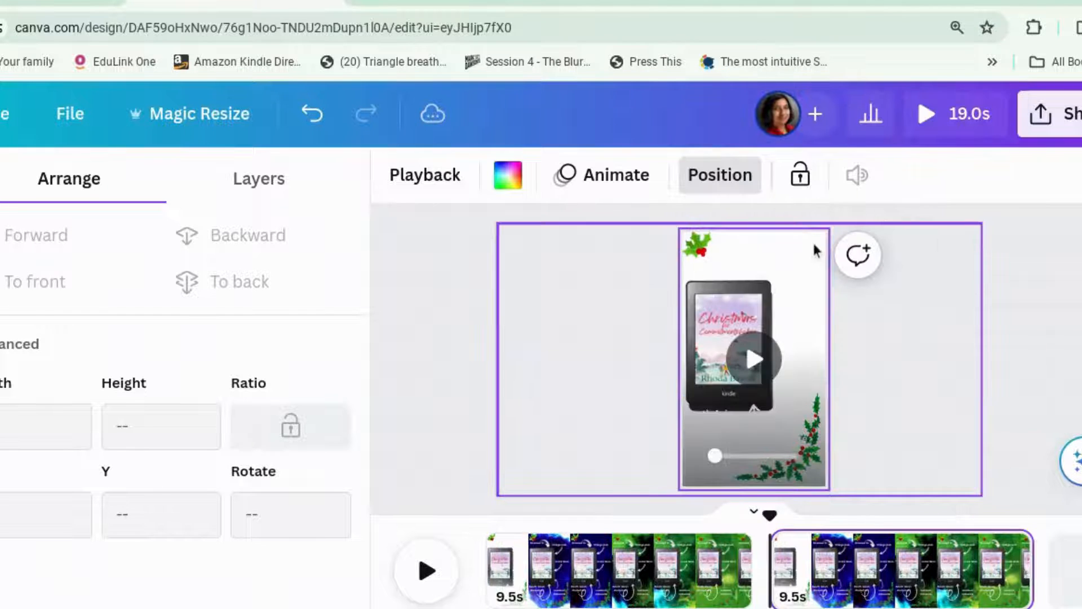
left_click(636, 589)
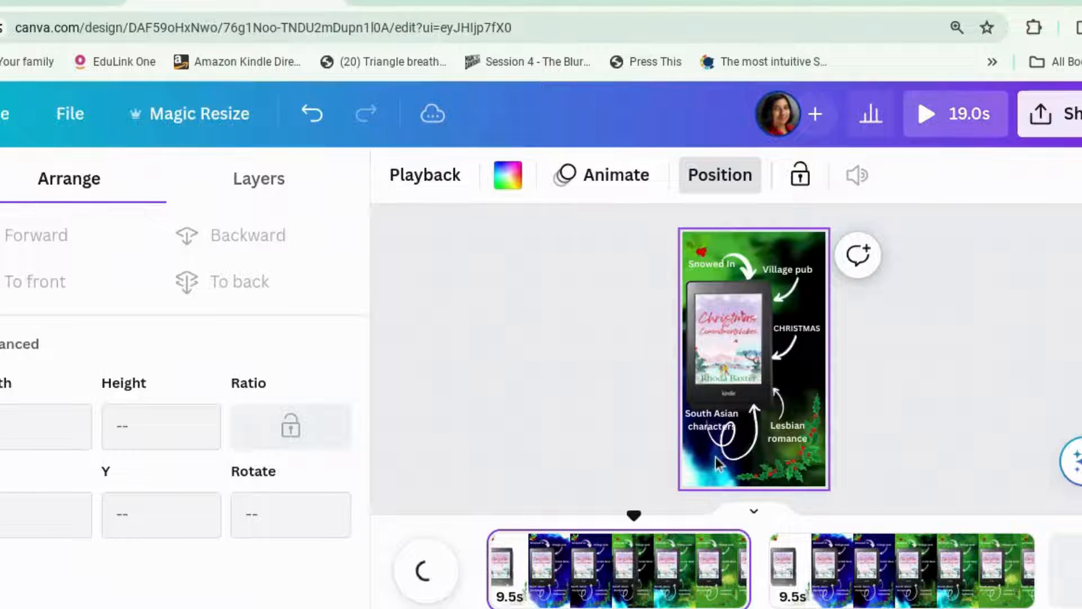
left_click(715, 456)
key("Delete")
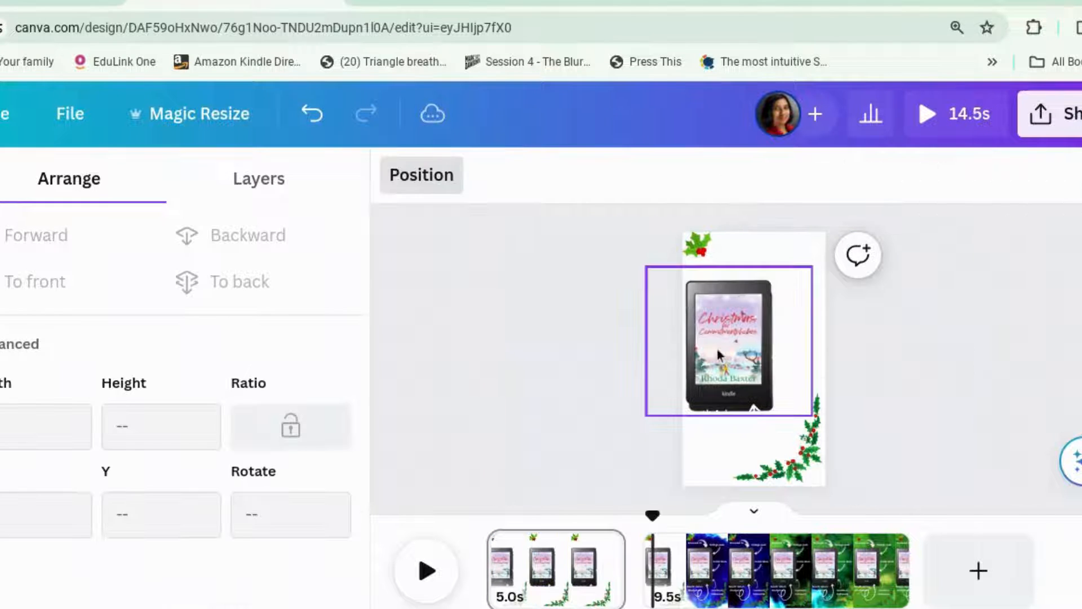
Shorten the first page to 1.9 seconds and play the video from the start.
mouse_move(624, 552)
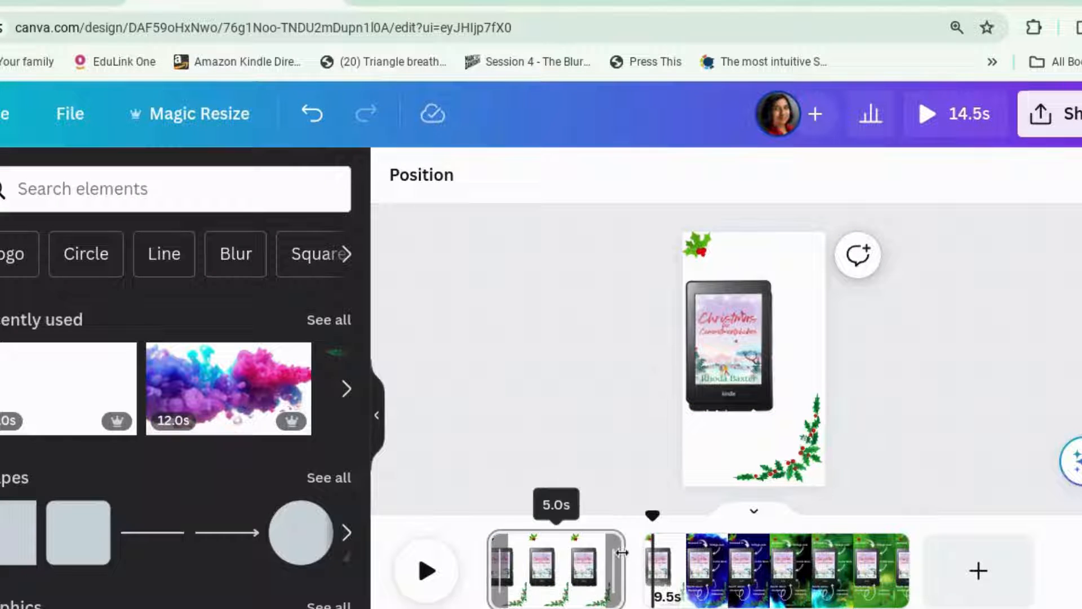
left_click_drag(622, 553, 535, 545)
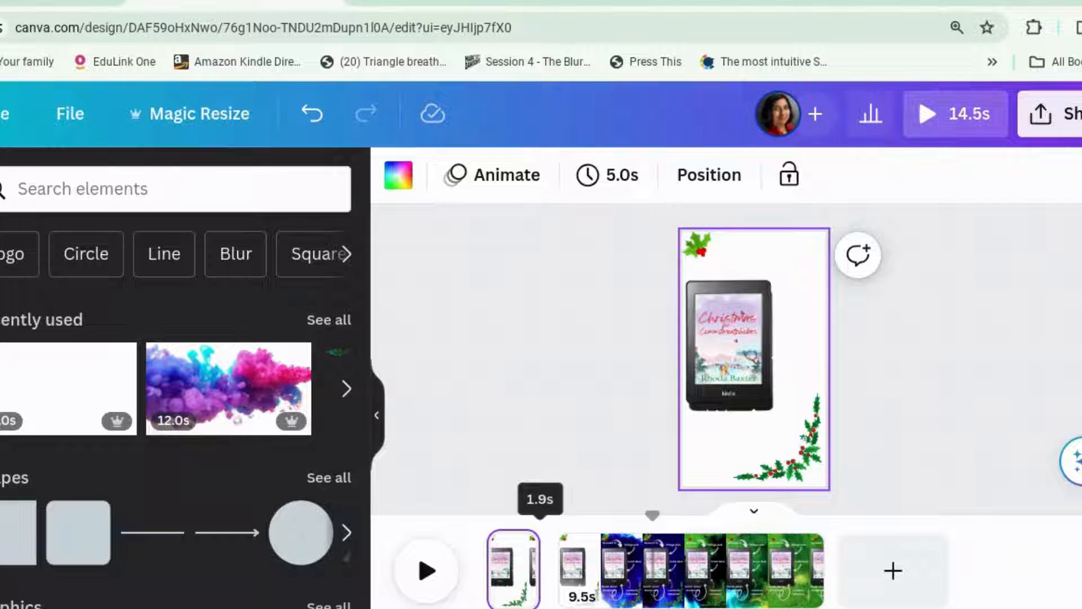
left_click_drag(481, 602, 481, 602)
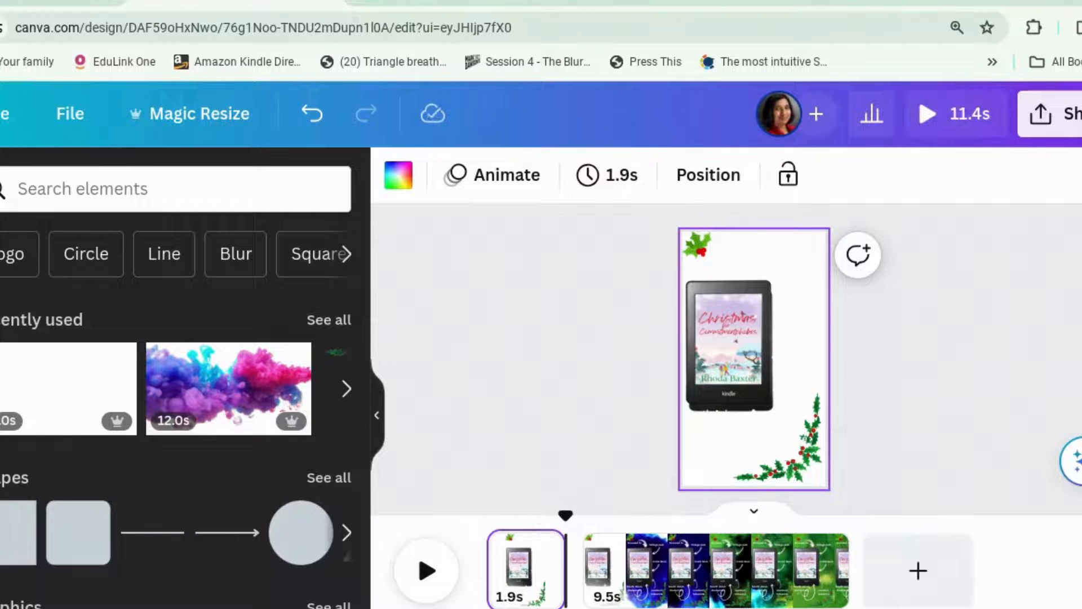
left_click(491, 591)
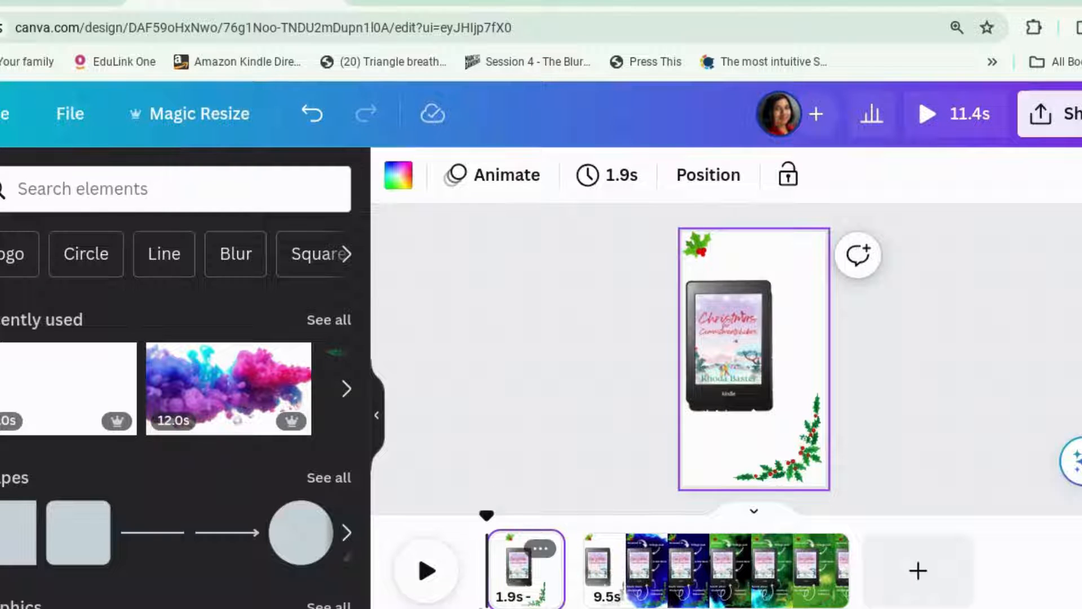
left_click(435, 581)
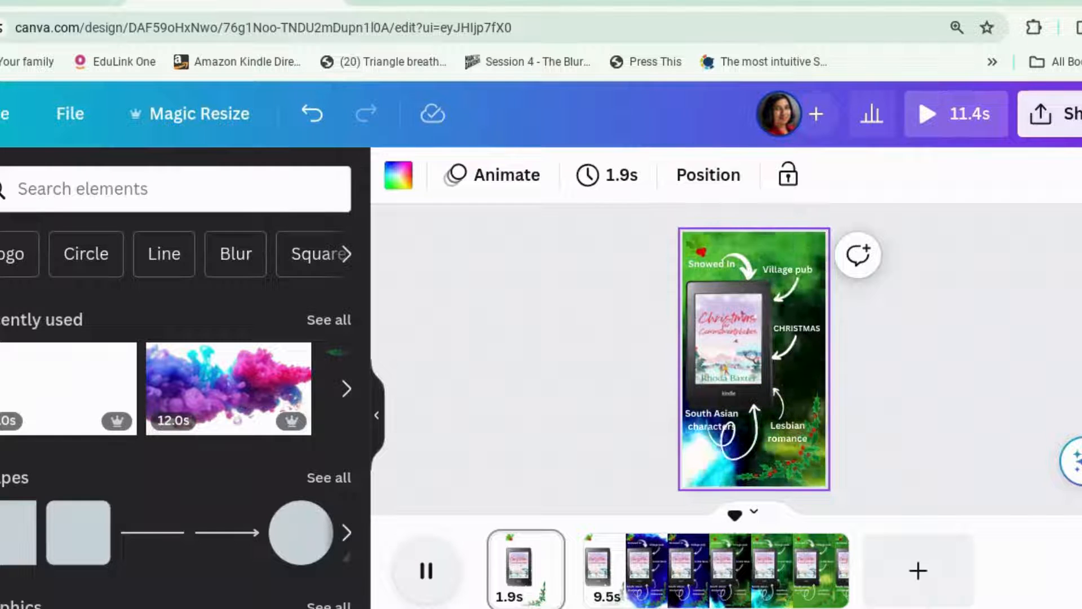
Duplicate the 1.9-second opening page.
left_click(528, 575)
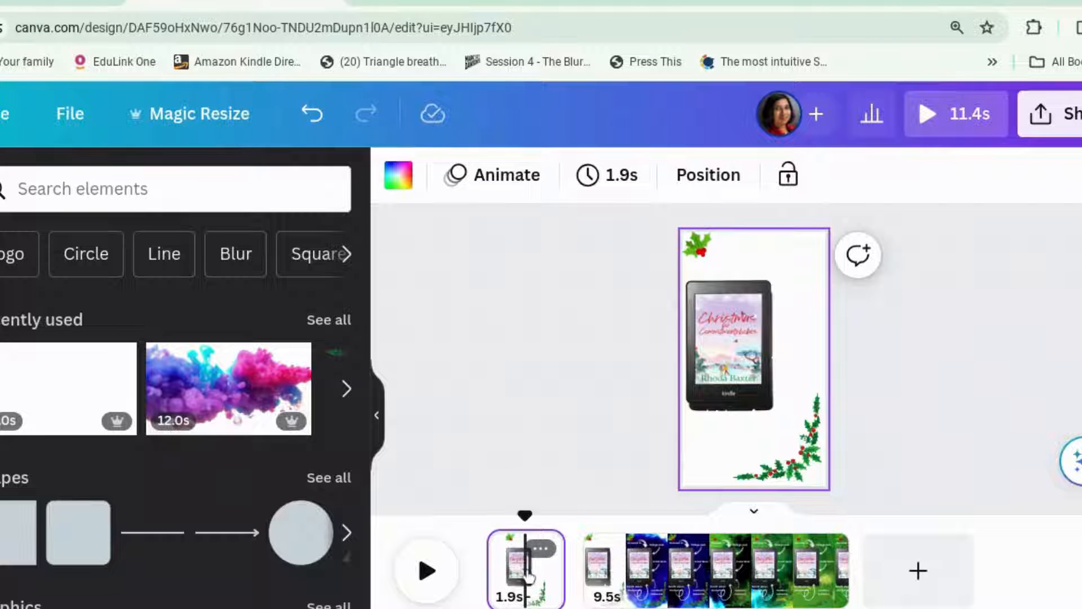
right_click(529, 575)
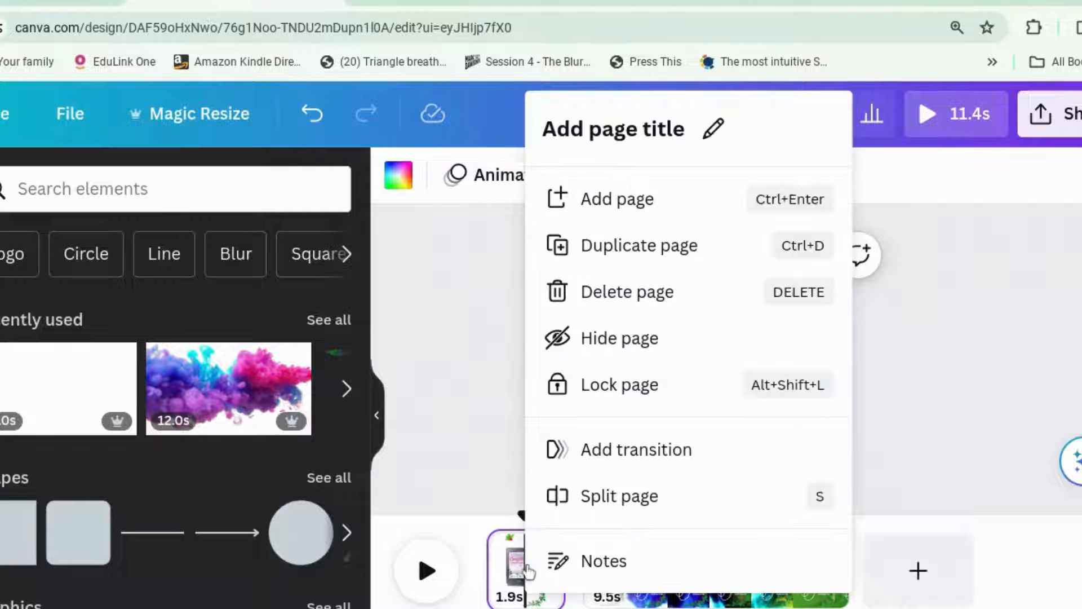
left_click(668, 265)
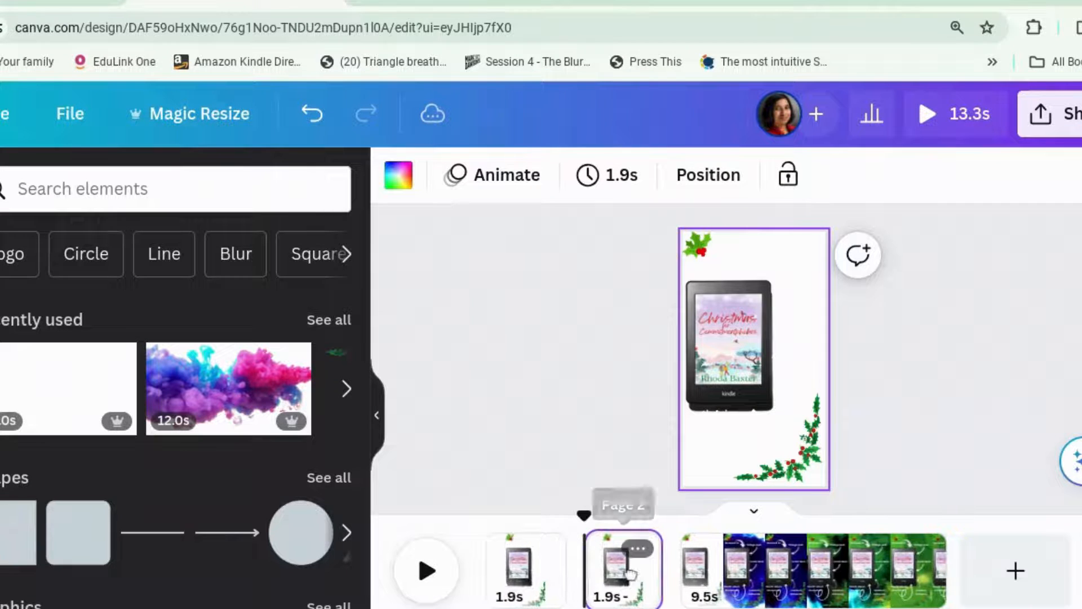
Select the second 1.9-second page and browse the video elements found by searching for "colour burst".
left_click(627, 572)
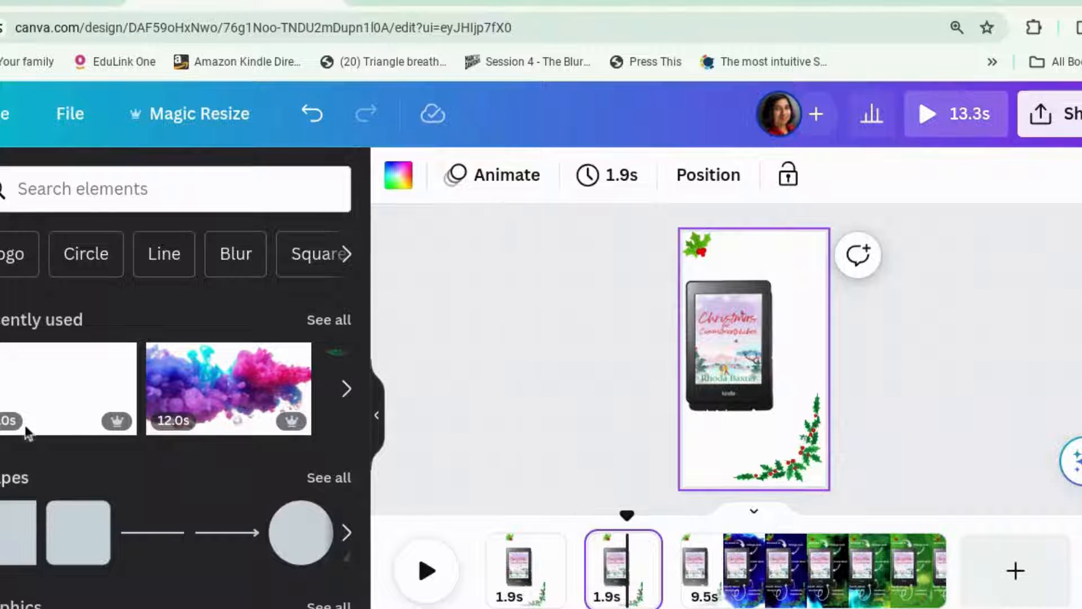
left_click(36, 188)
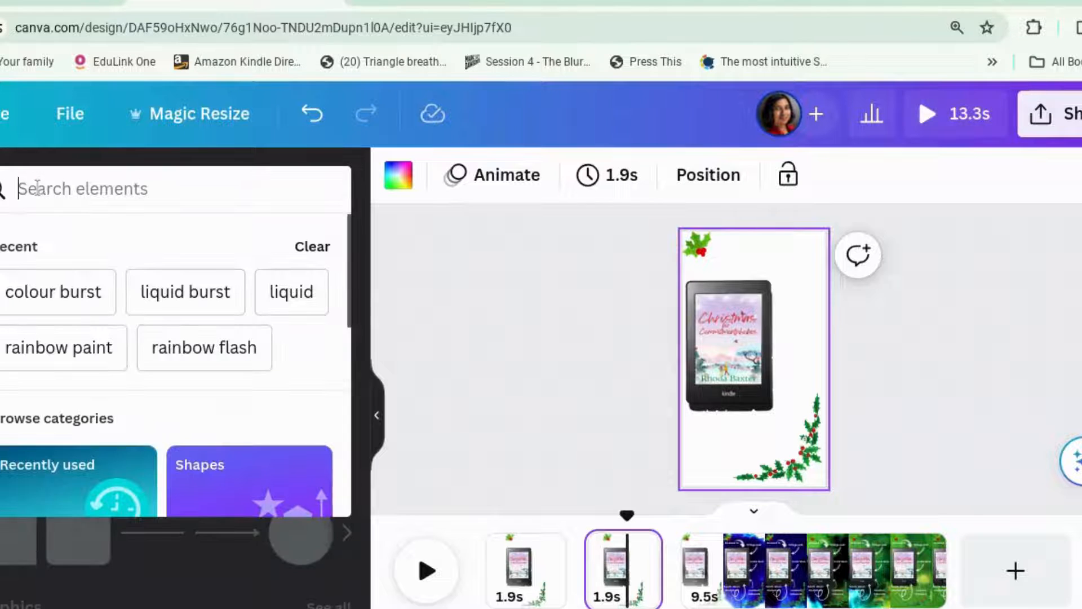
left_click(42, 291)
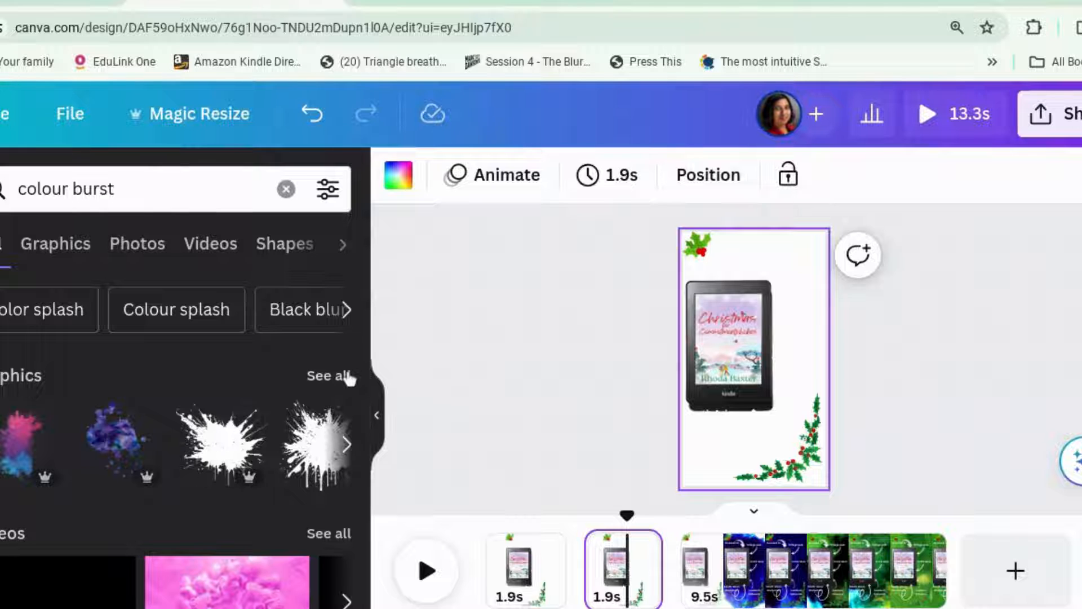
left_click(329, 533)
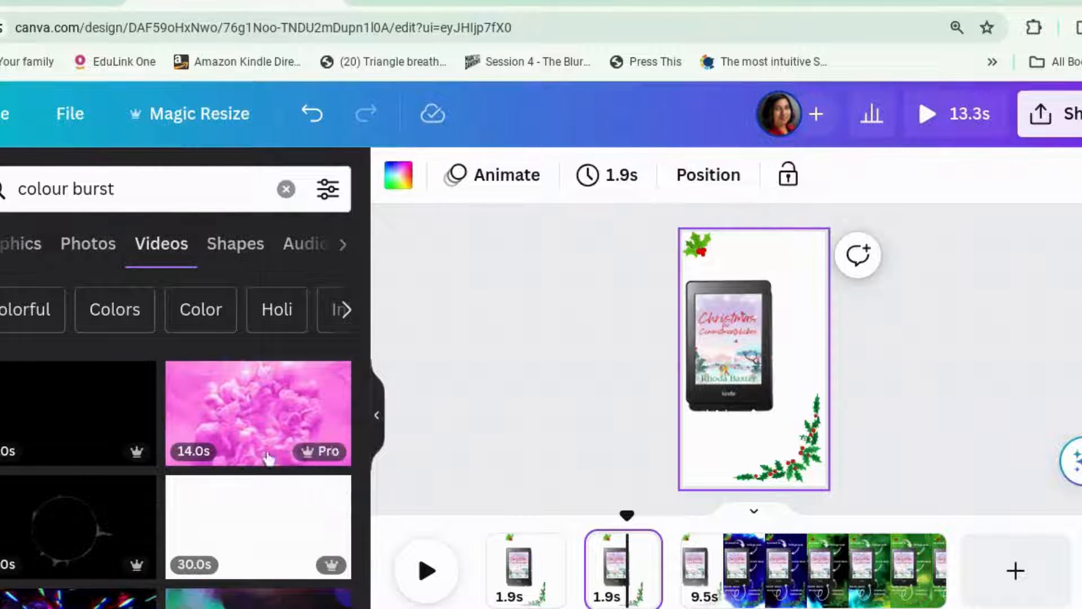
scroll(246, 500, "down", 1)
scroll(247, 499, "down", 3)
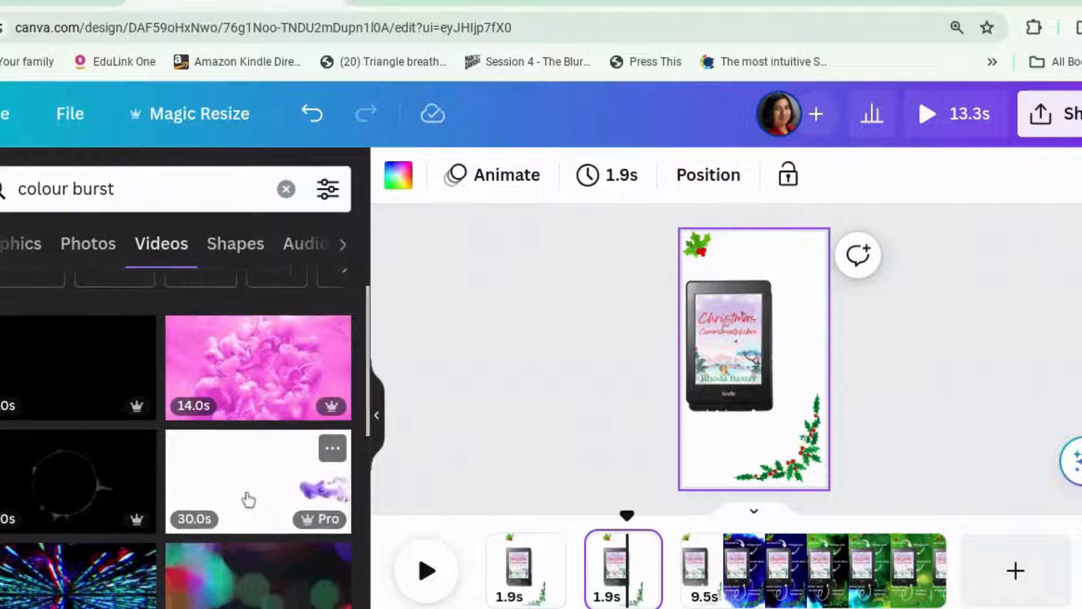
Extend the video search to "colour burst blood" and look through the results for a suitable clip.
left_click(142, 190)
type("blood")
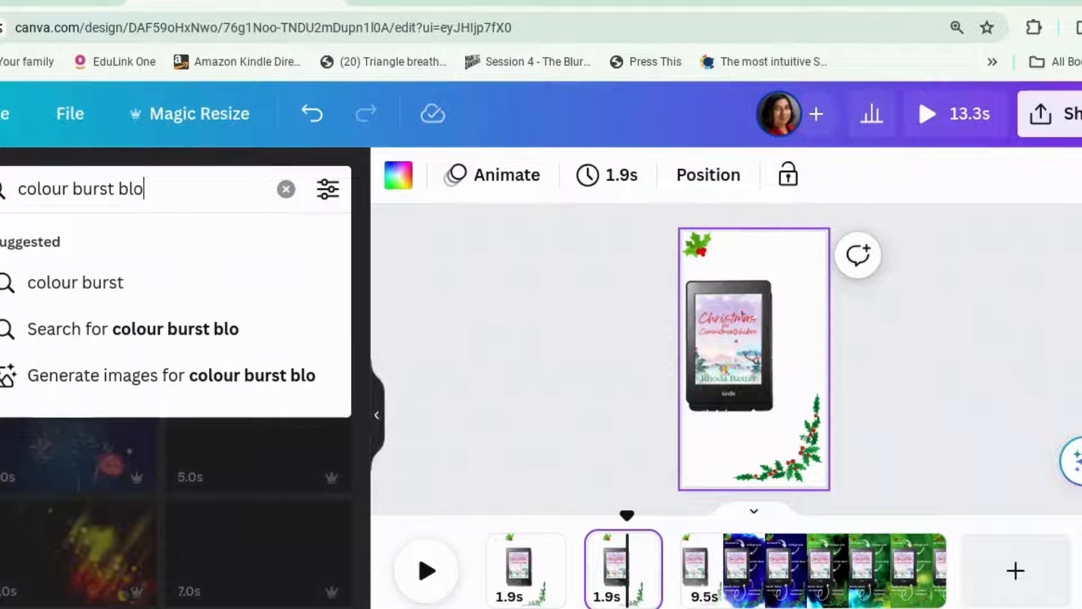
key("Return")
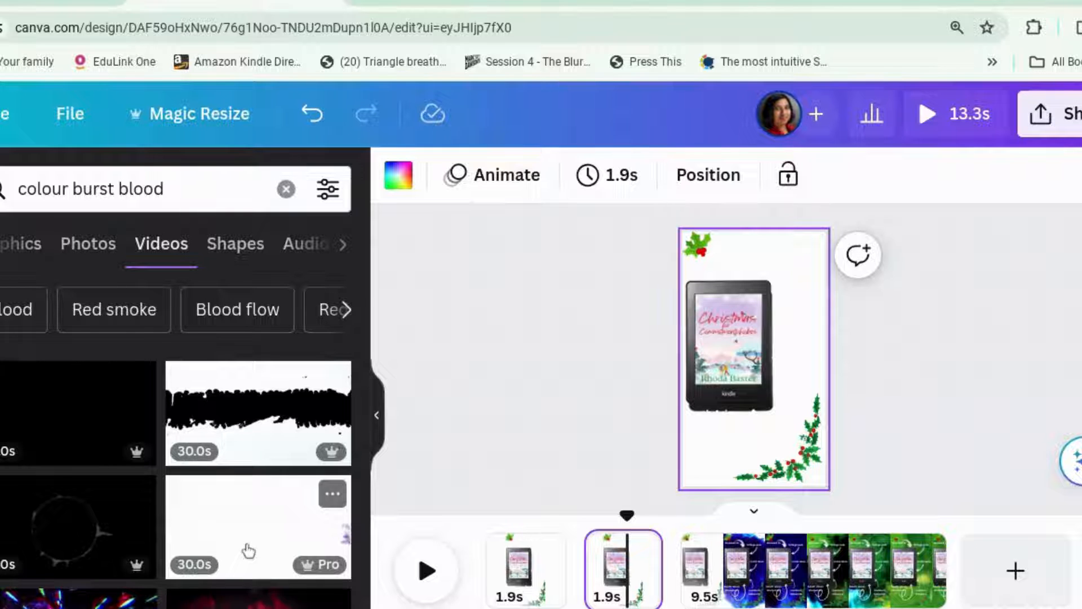
scroll(248, 550, "down", 3)
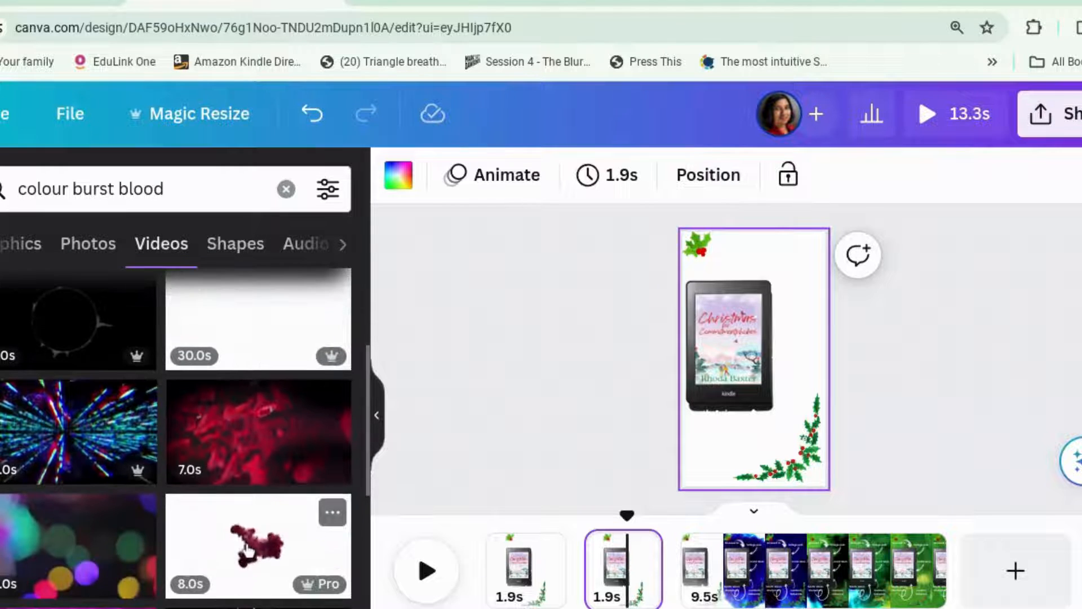
scroll(246, 547, "down", 3)
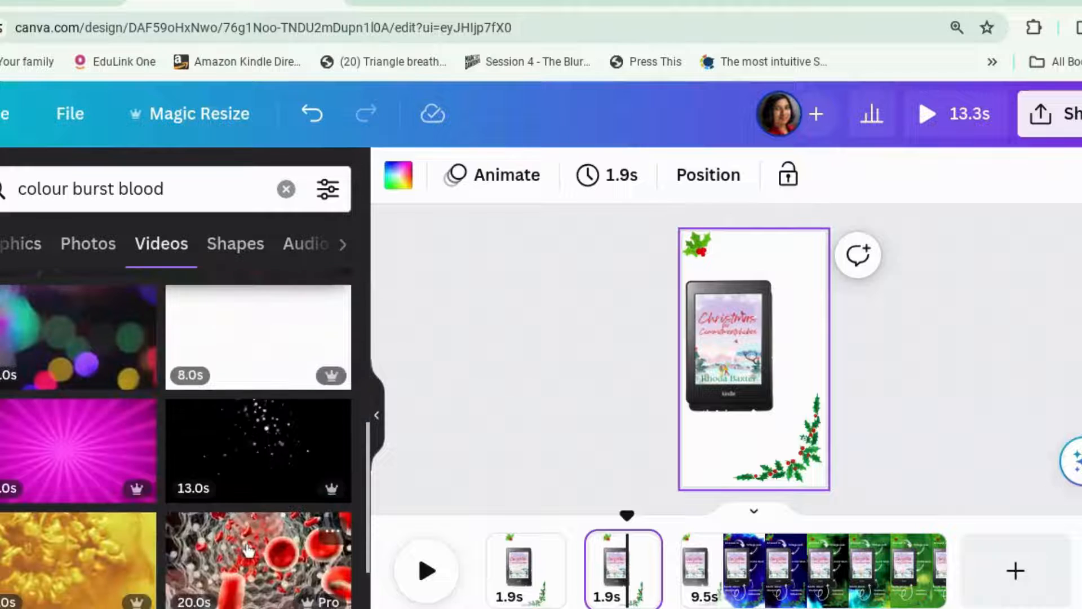
scroll(248, 550, "down", 10)
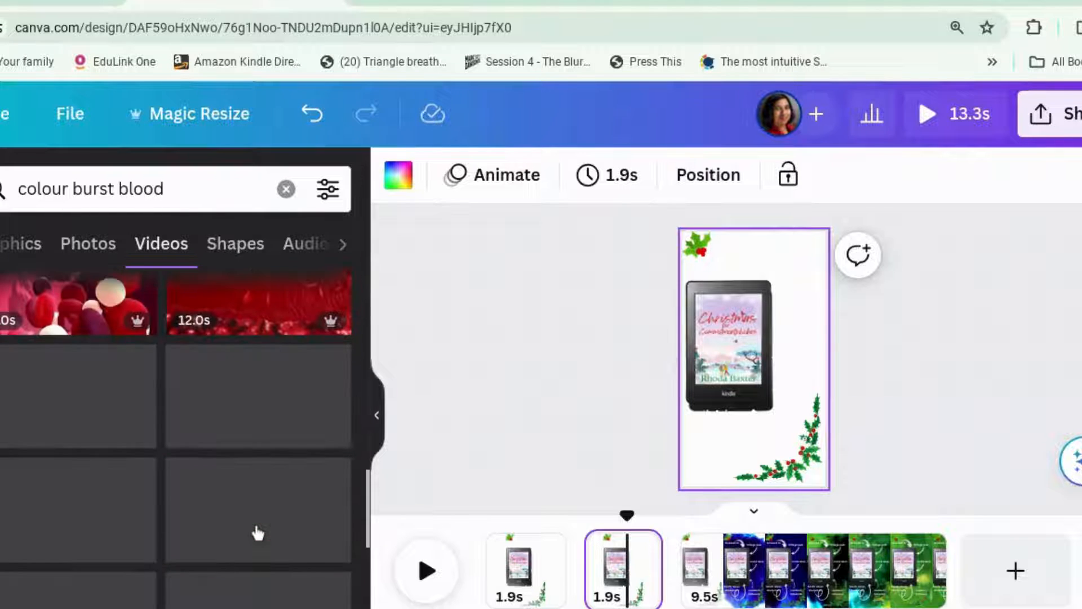
scroll(258, 532, "down", 3)
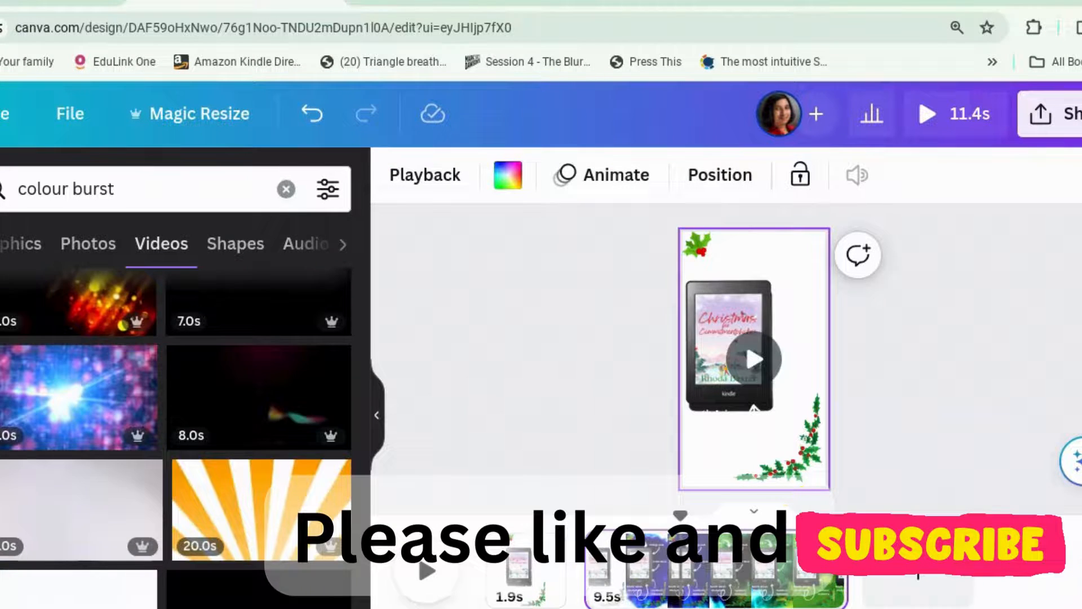
Try out the rainbow ribbon video and a 10-second ink video from the recently used elements, then delete the ink video.
left_click(286, 189)
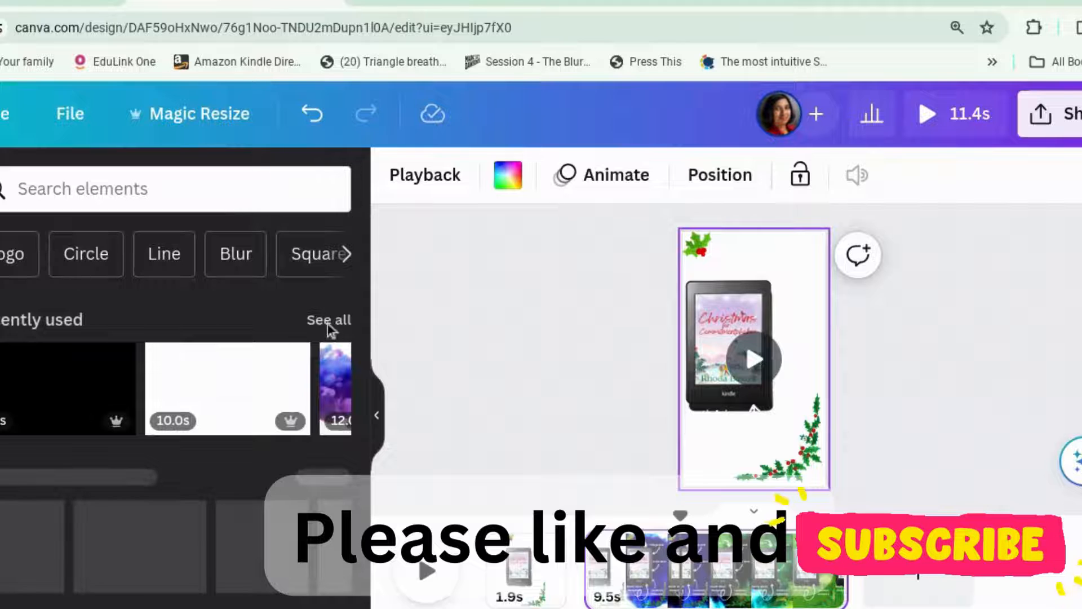
left_click(329, 321)
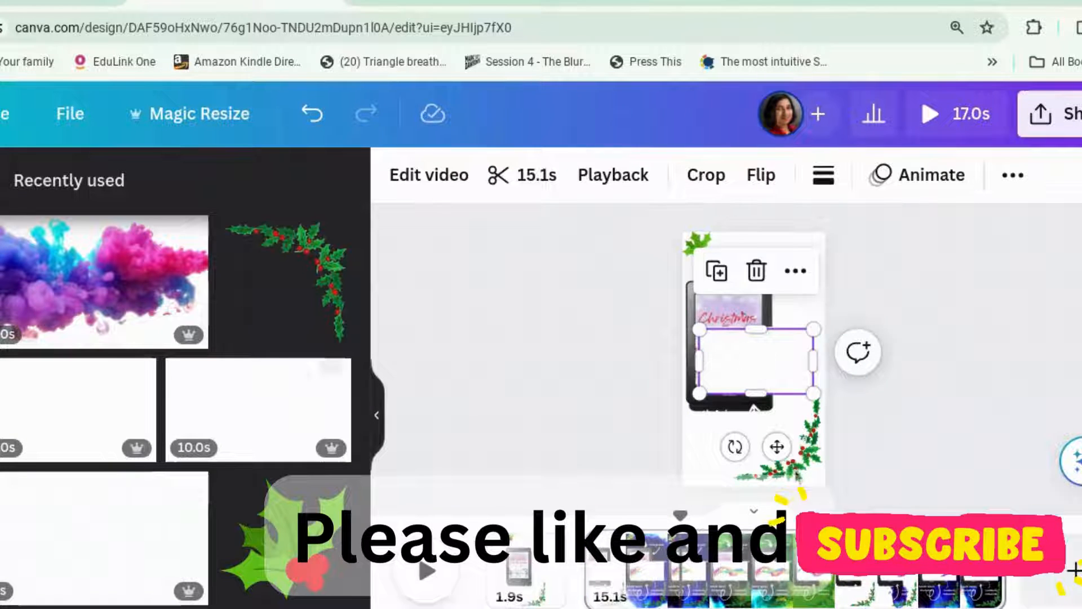
left_click(760, 367)
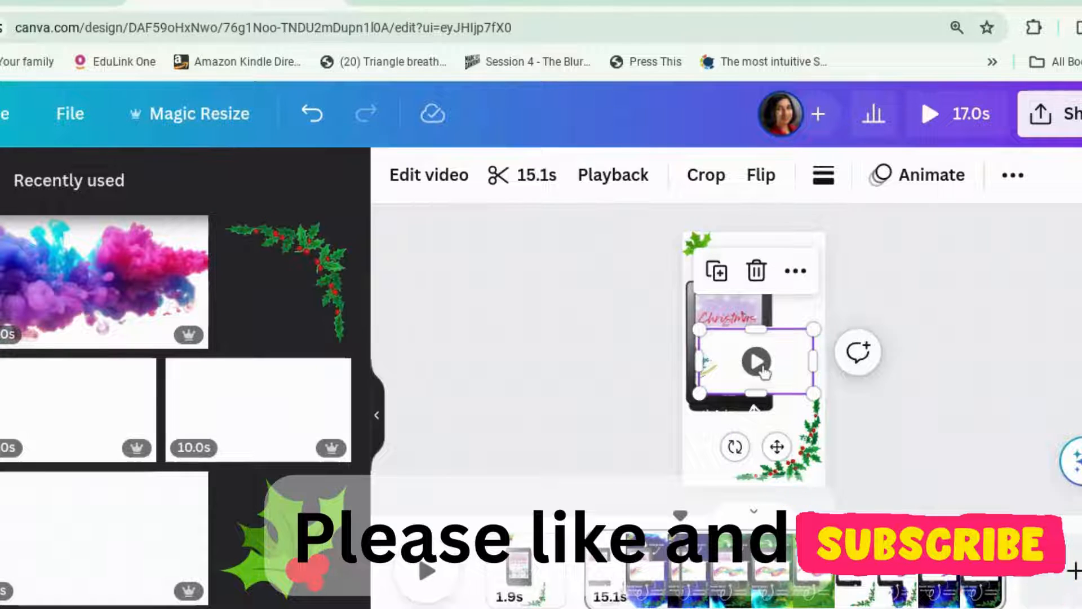
left_click(764, 372)
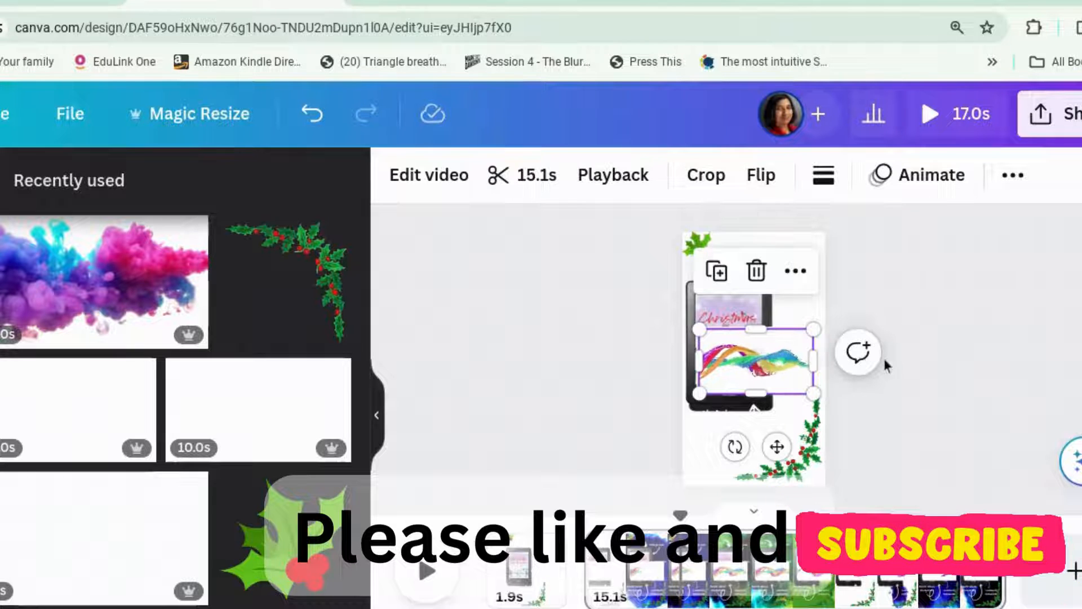
left_click(273, 412)
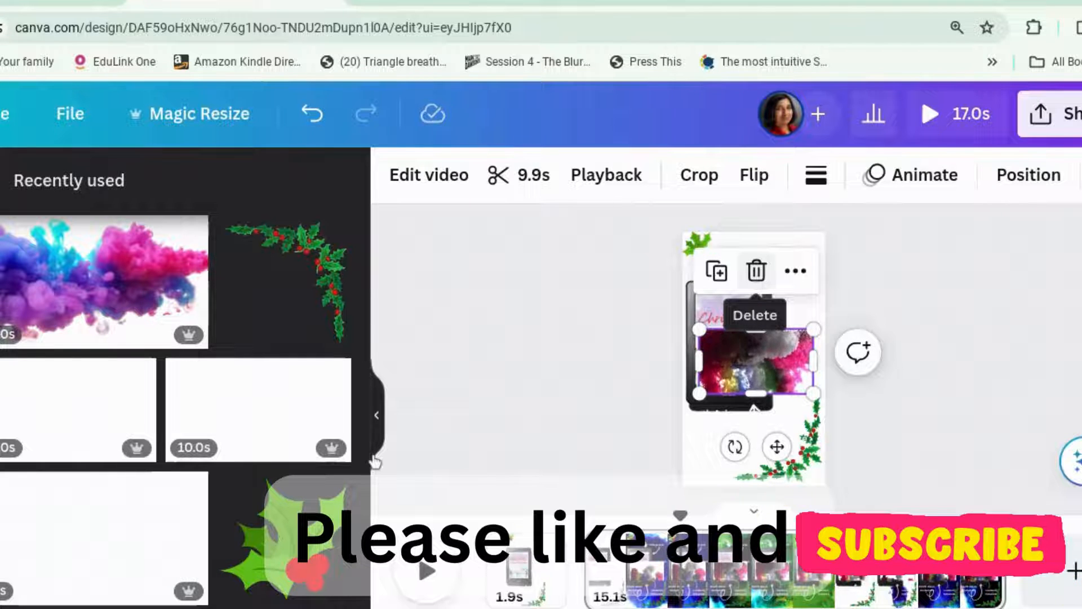
left_click(756, 270)
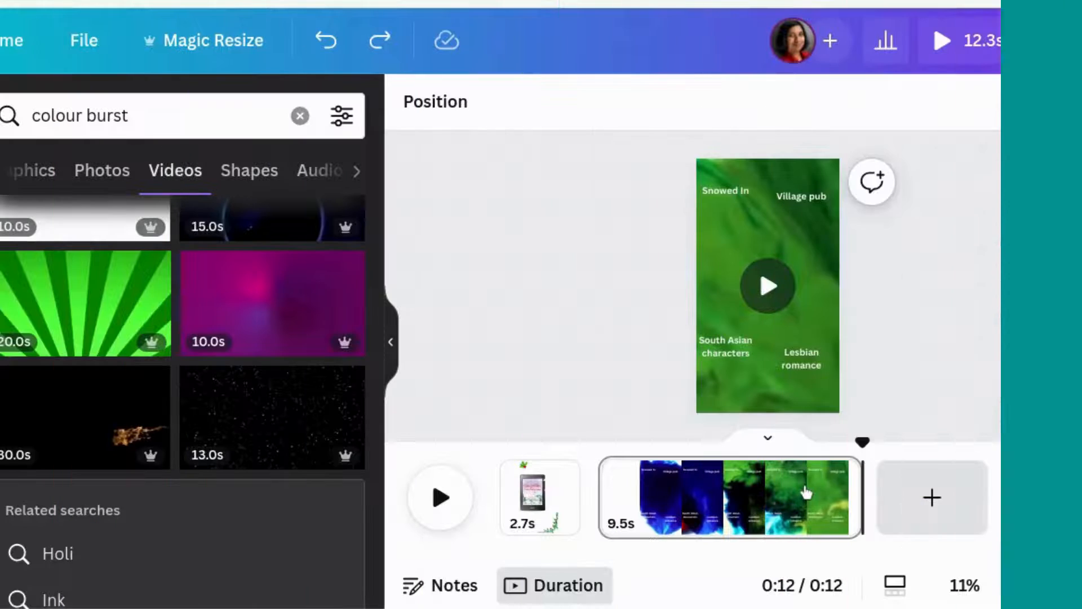
Duplicate the 9.5-second colour-burst page and delete the background video from the copy.
right_click(805, 493)
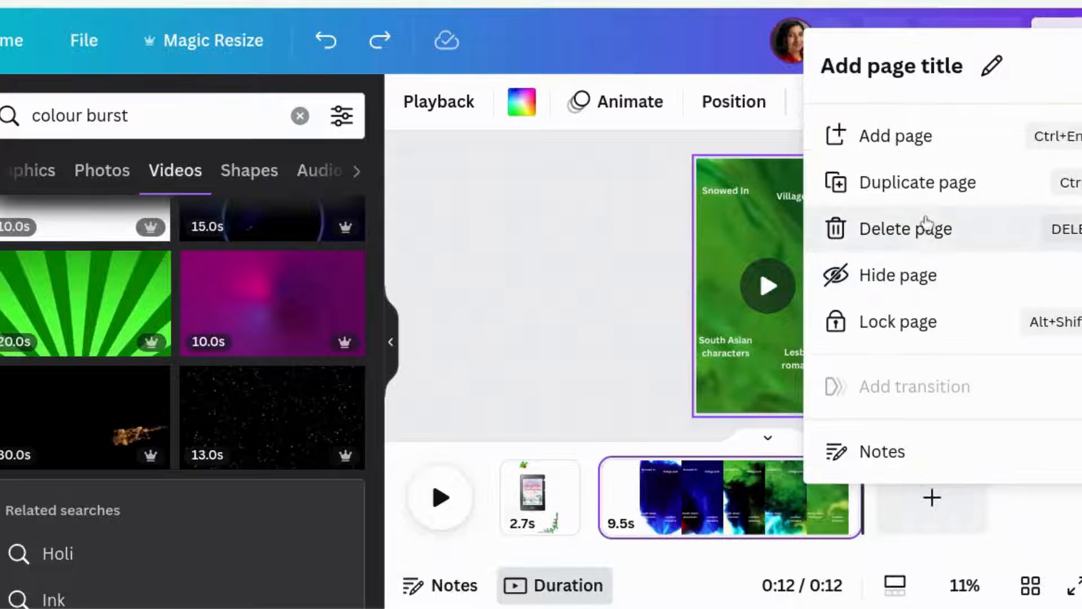
left_click(927, 198)
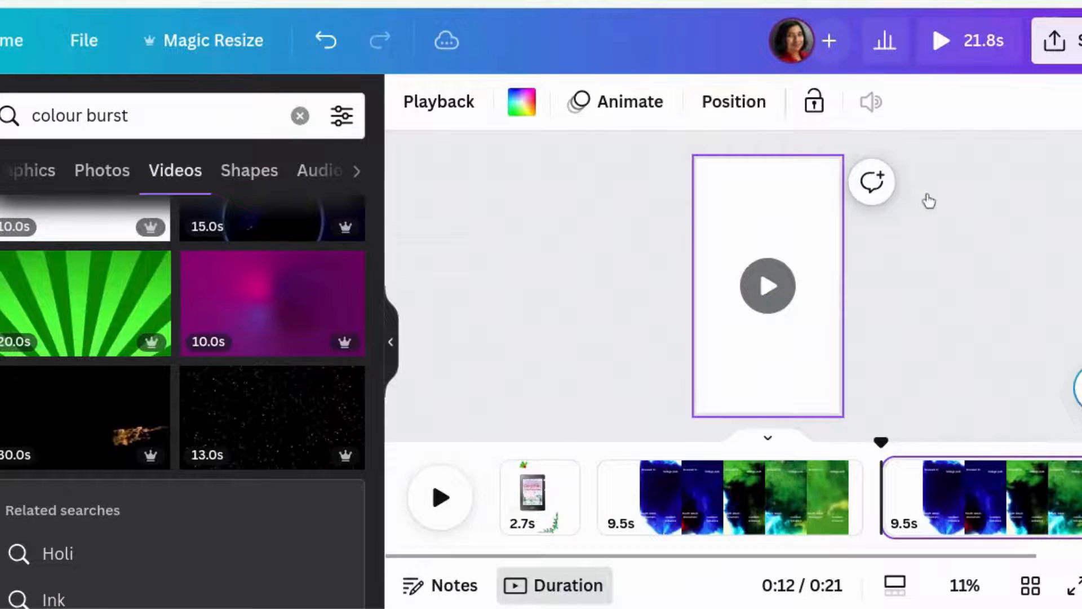
mouse_move(750, 384)
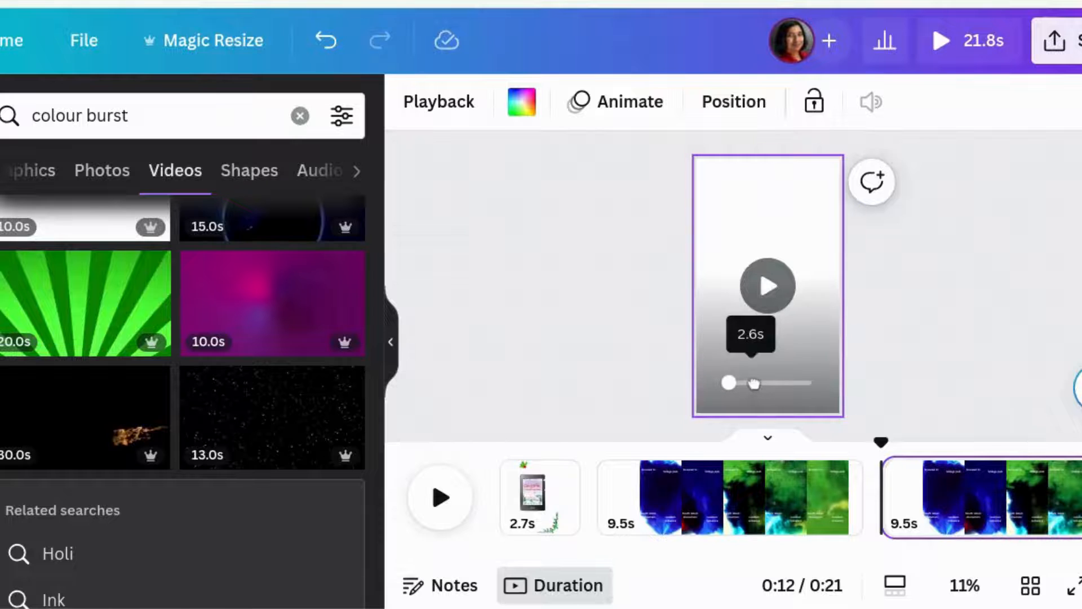
left_click(718, 341)
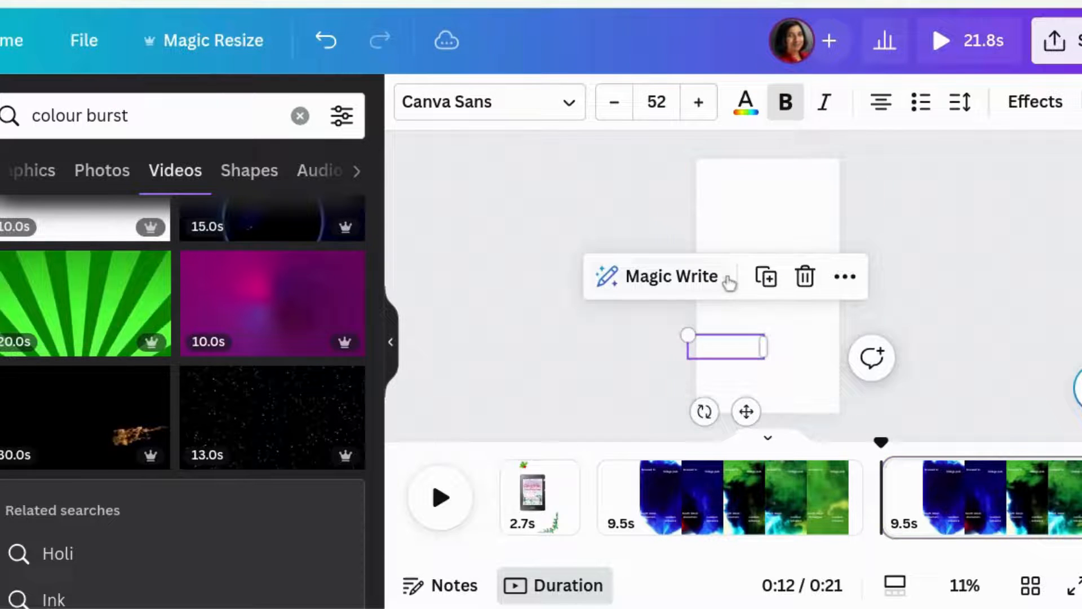
left_click(731, 235)
key("Delete")
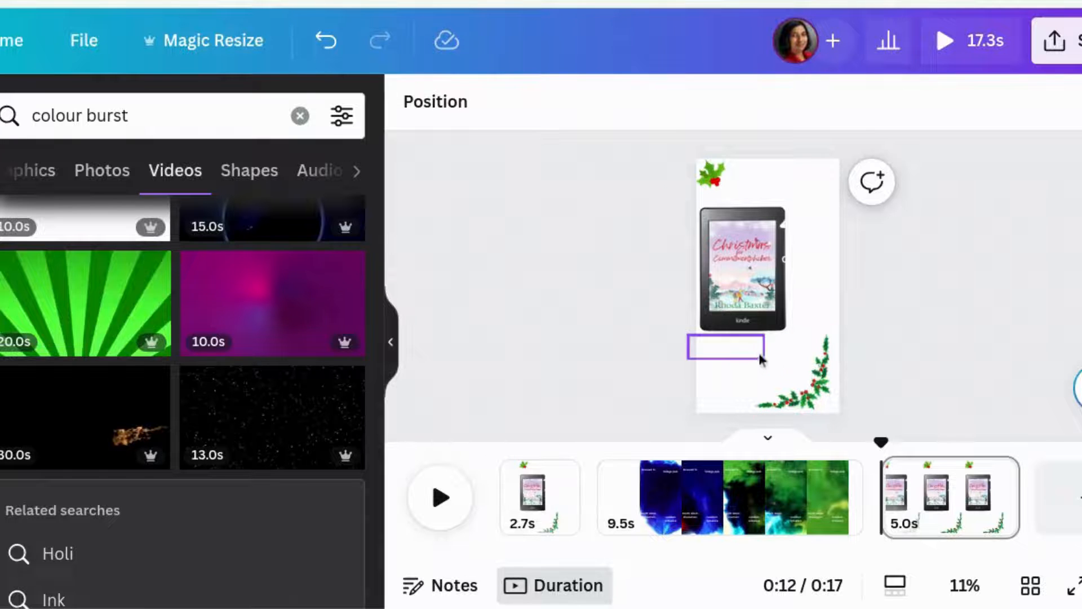
Recolour the "South Asian characters" label black on the last page and apply the change to all matching text.
left_click(754, 354)
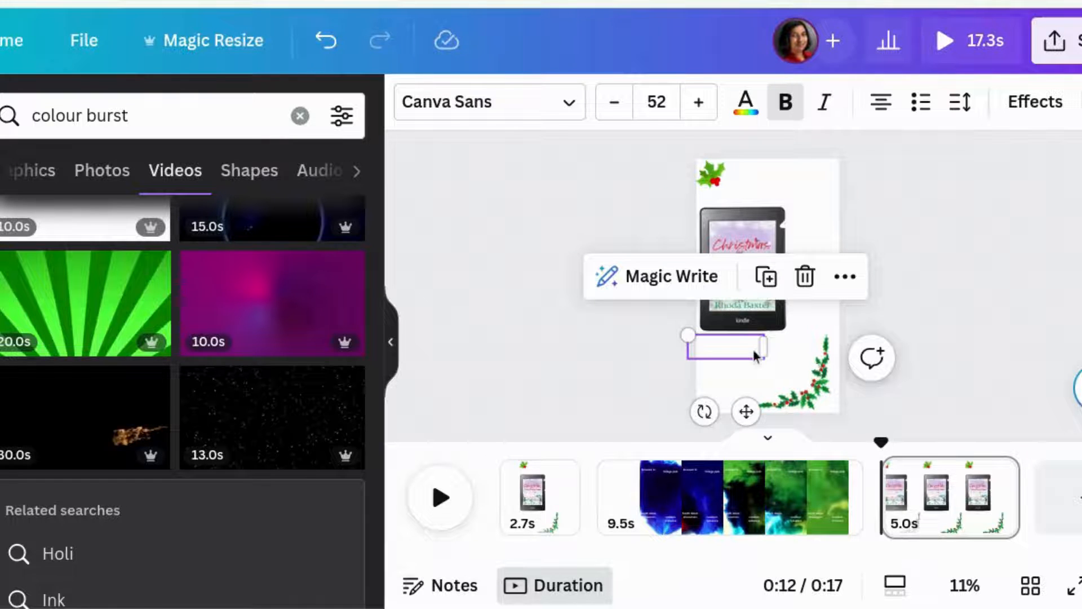
left_click(746, 113)
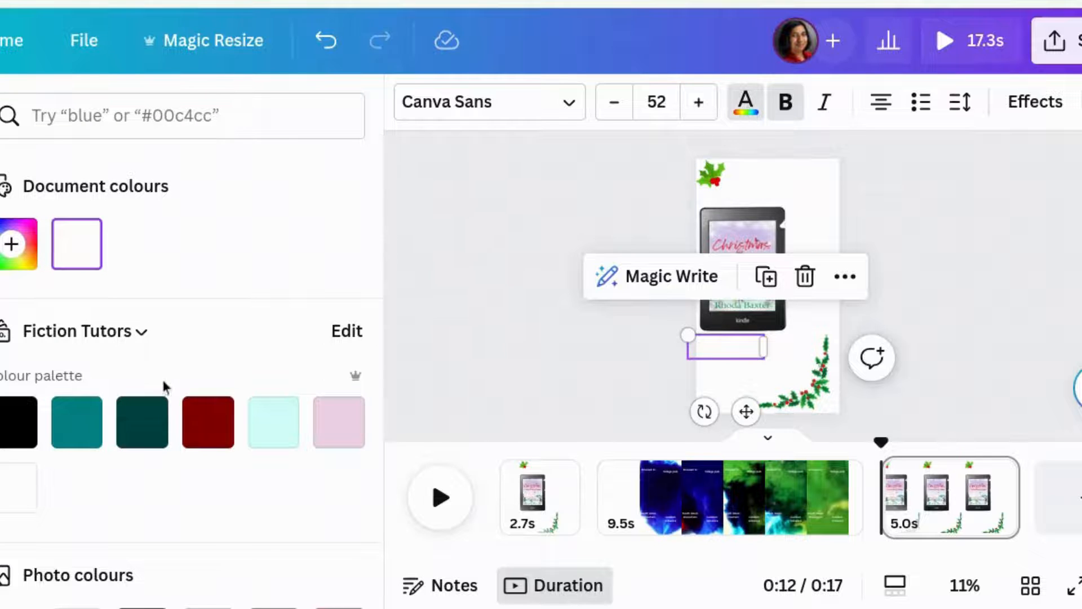
left_click(17, 423)
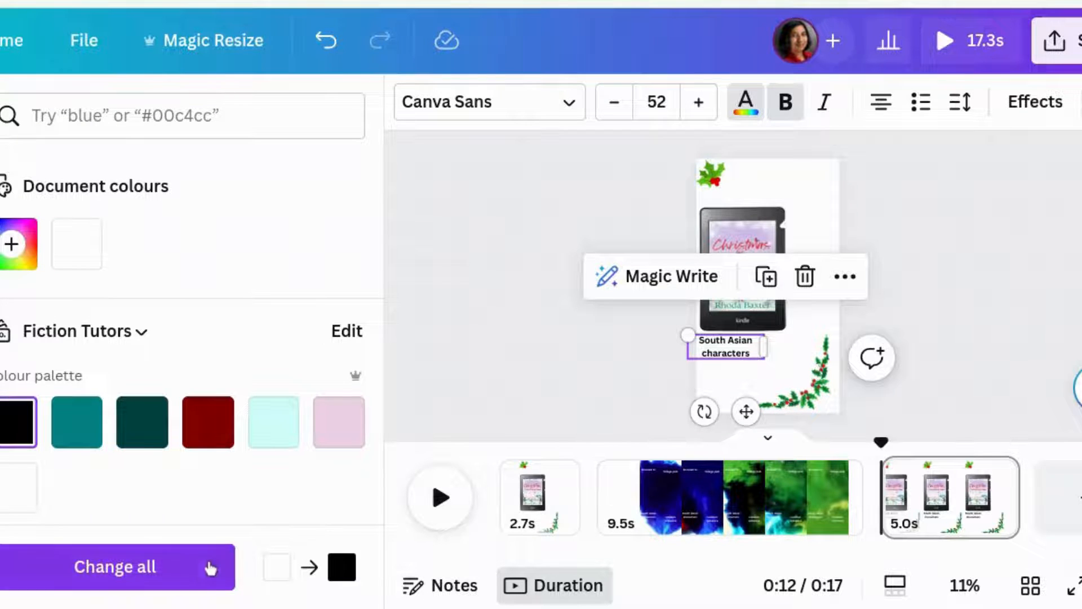
left_click(198, 577)
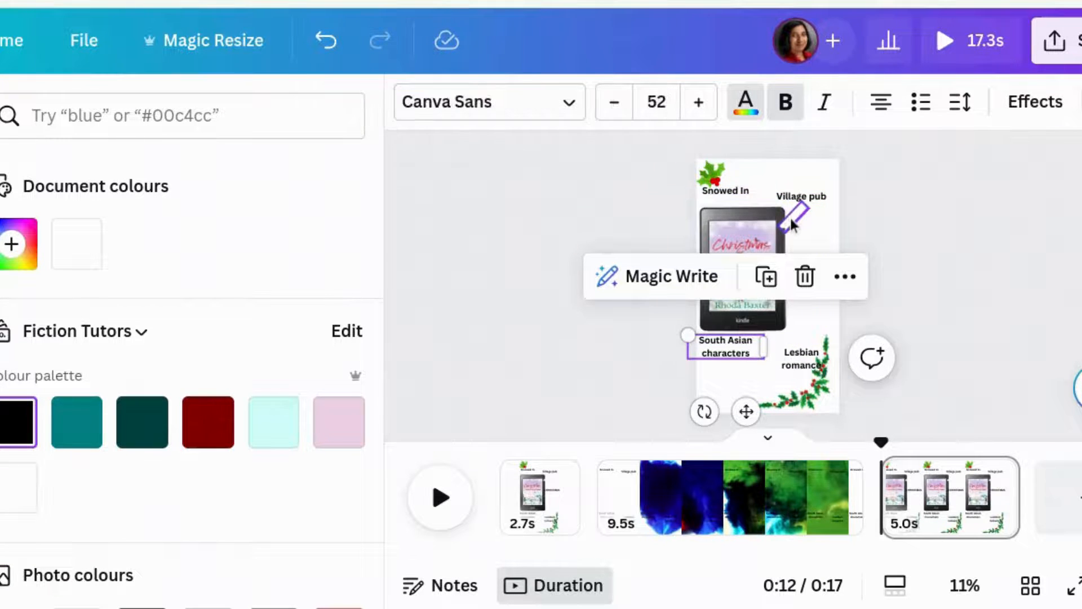
Recolour the arrow beneath "Village pub" black and apply that colour change across all pages.
left_click(790, 218)
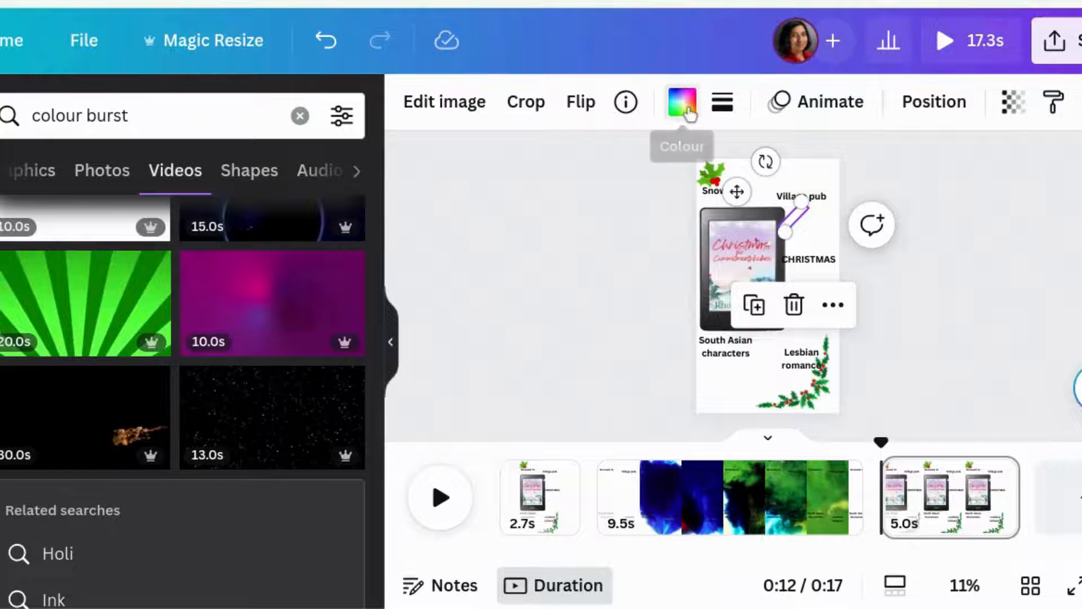
left_click(684, 109)
left_click(8, 429)
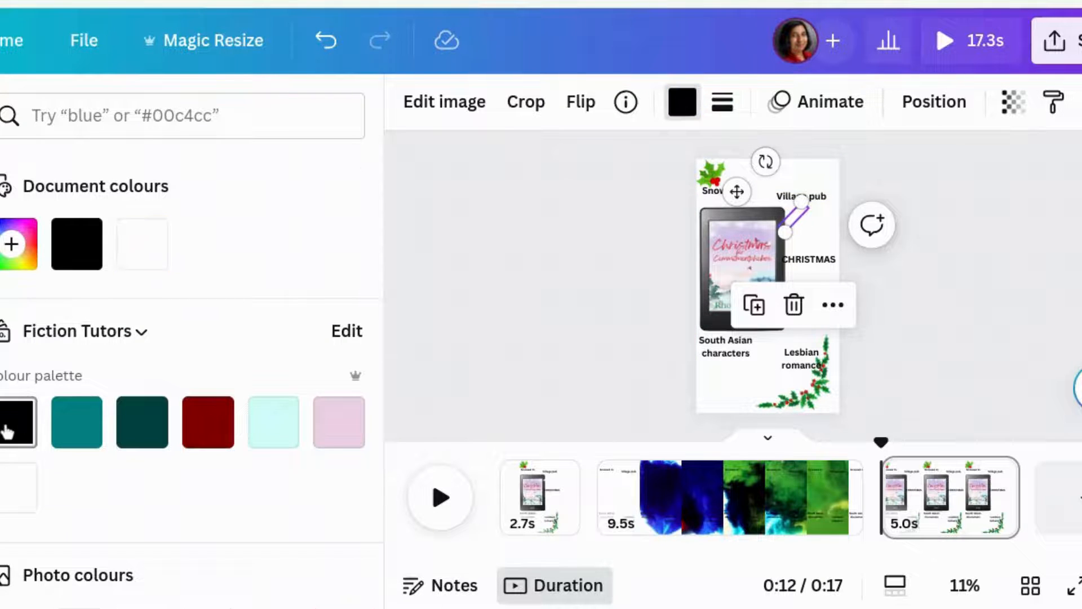
left_click(115, 586)
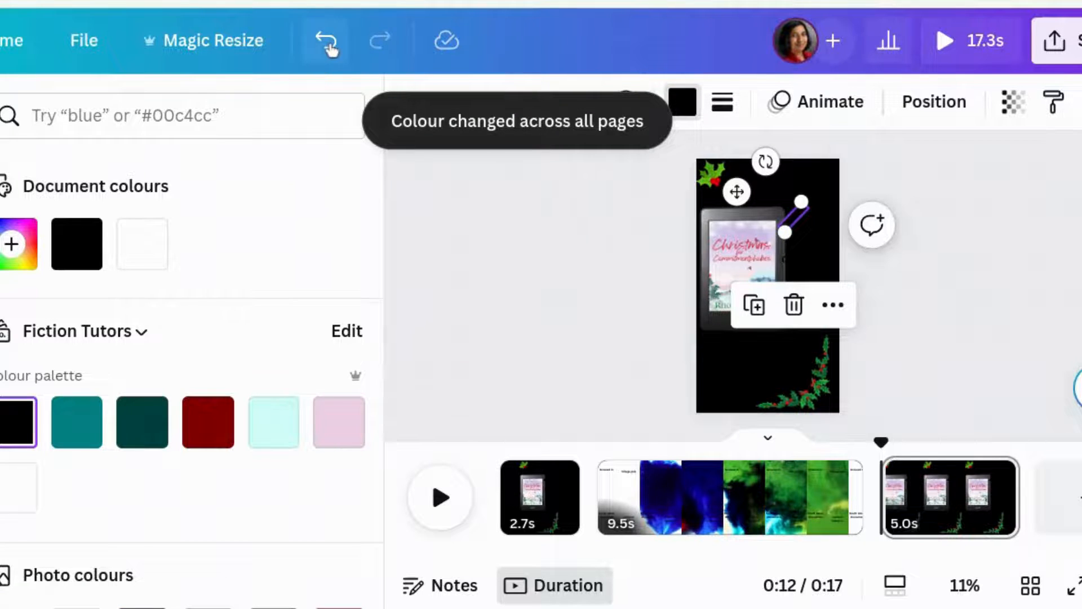
left_click(605, 268)
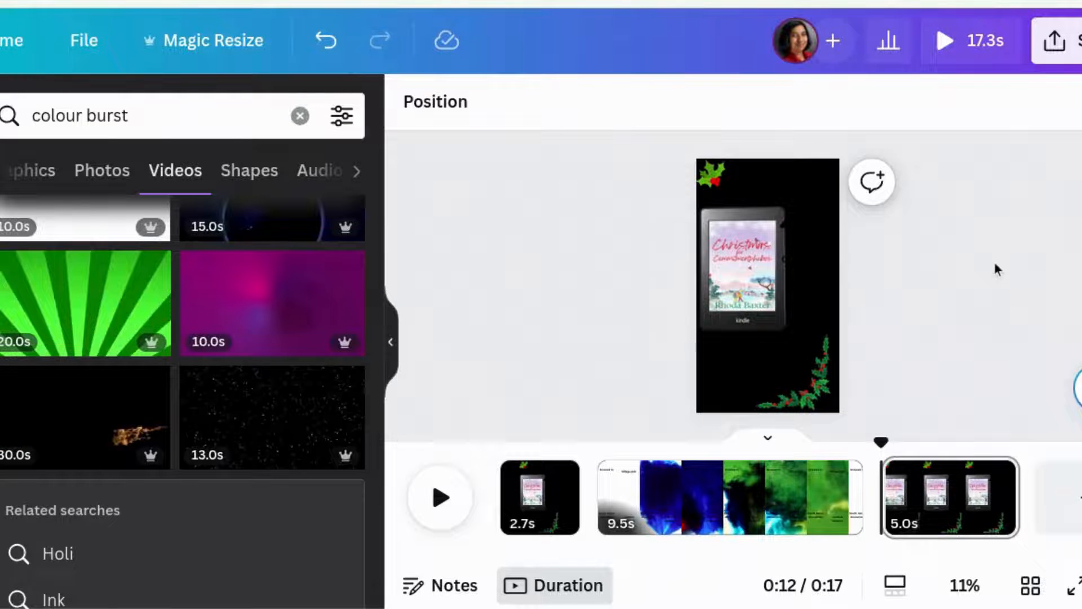
Add the 30-second orange smoke video to the last page, rotate it upright and enlarge it to about 3,037 by 1,714 to cover the page.
left_click(104, 432)
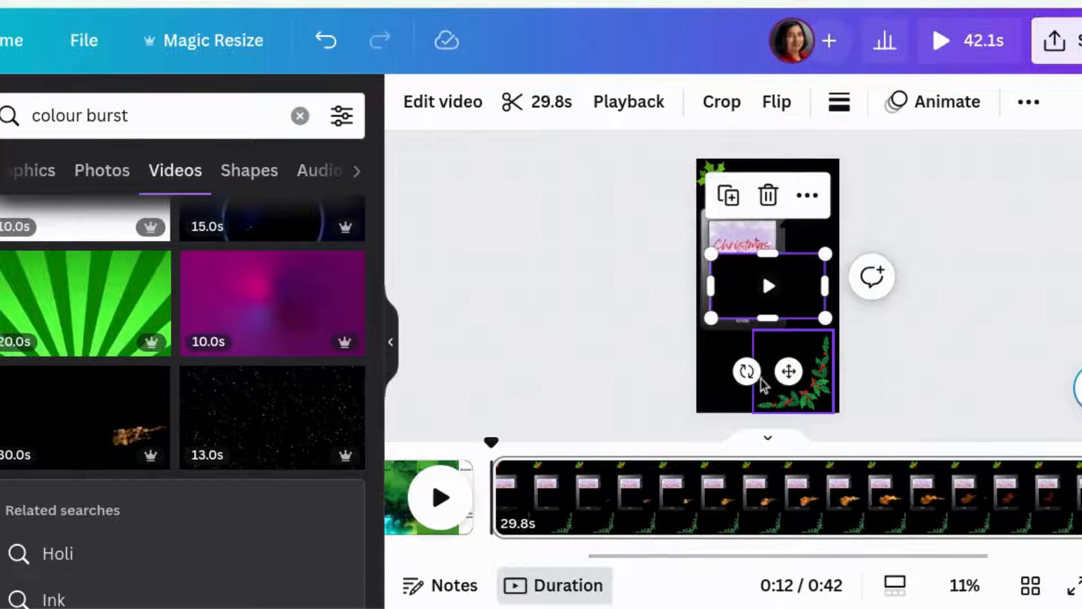
left_click_drag(746, 370, 689, 267)
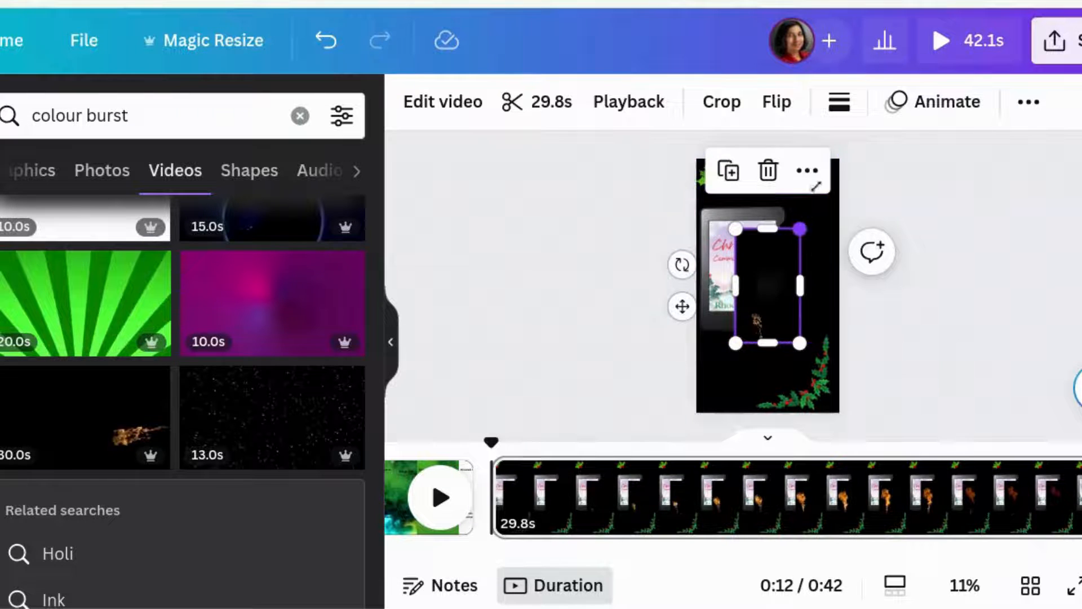
left_click_drag(800, 228, 865, 116)
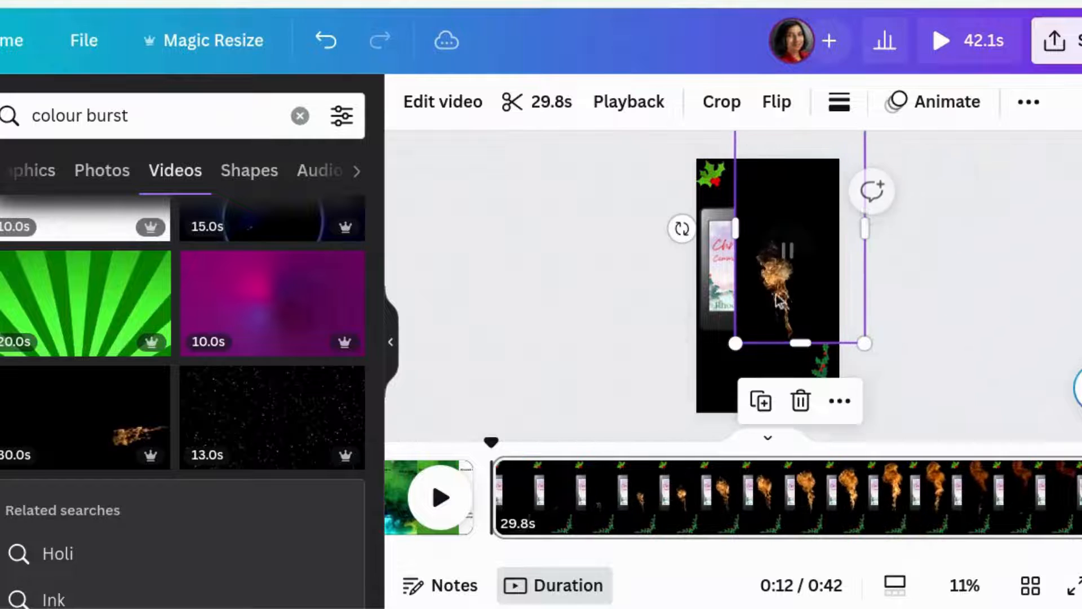
left_click_drag(736, 342, 513, 437)
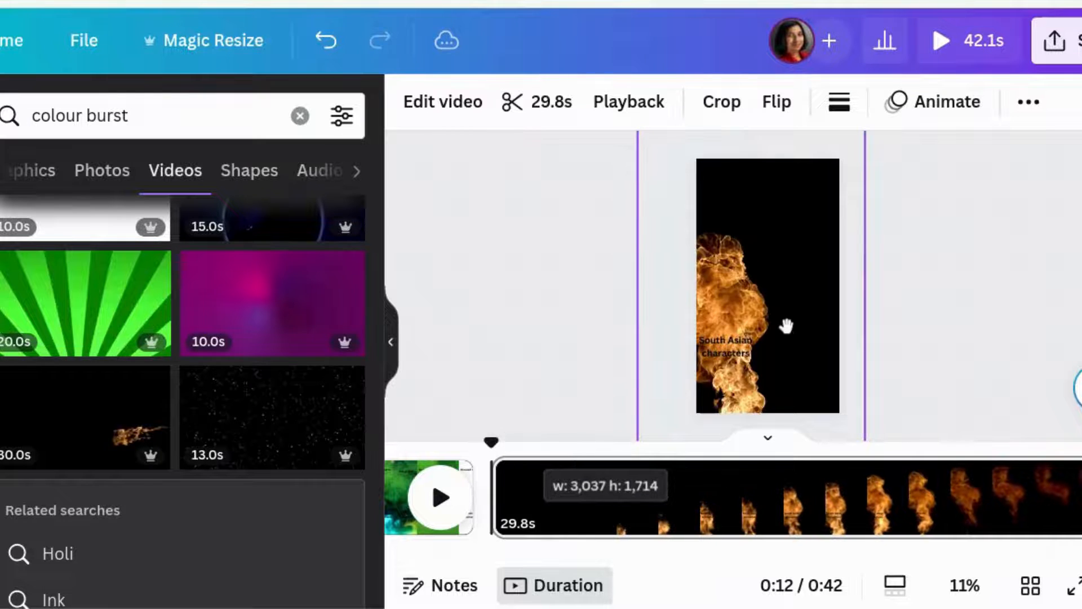
left_click(988, 283)
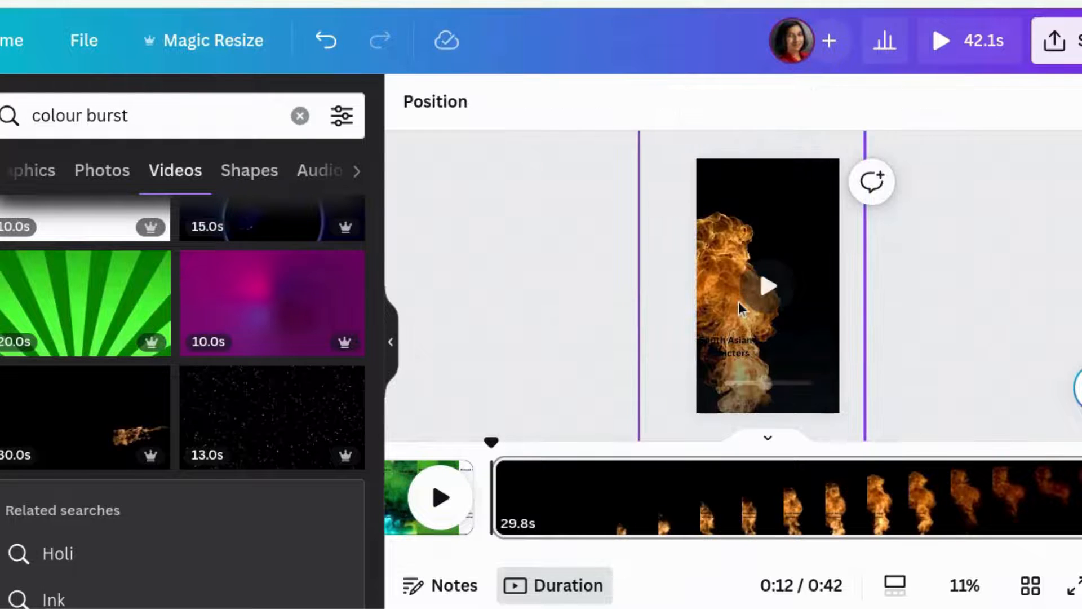
Show the last page's layers and select the layer of the orange smoke video.
left_click(679, 333)
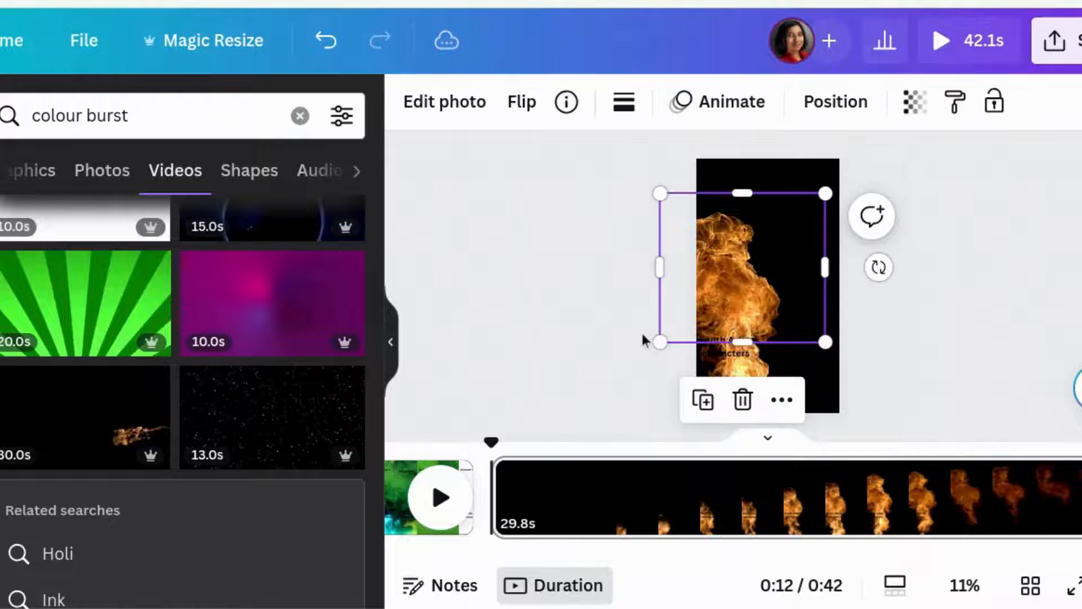
left_click(658, 377)
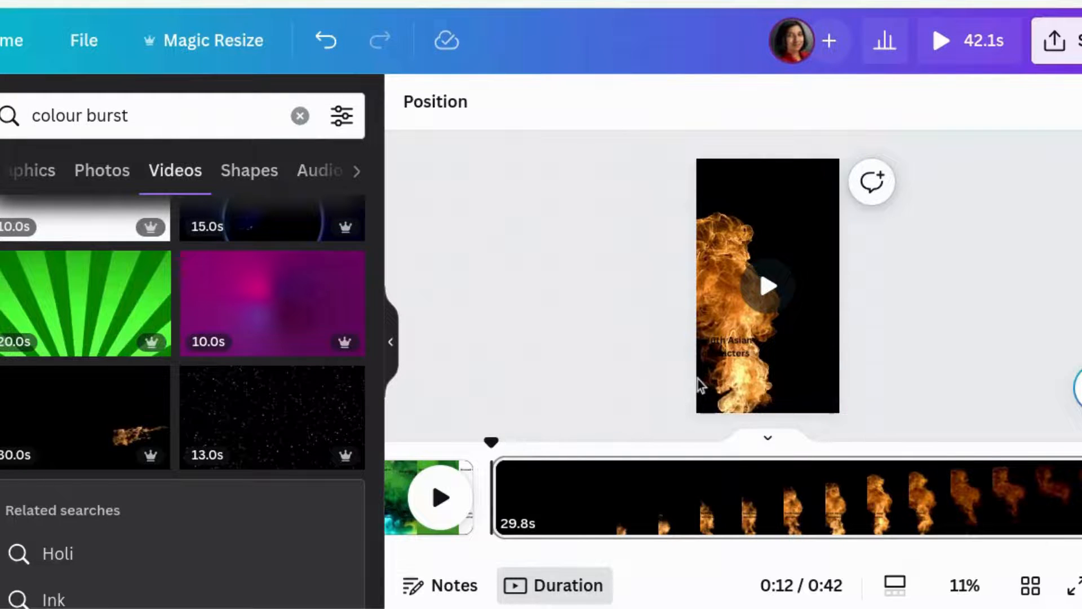
right_click(709, 345)
mouse_move(749, 308)
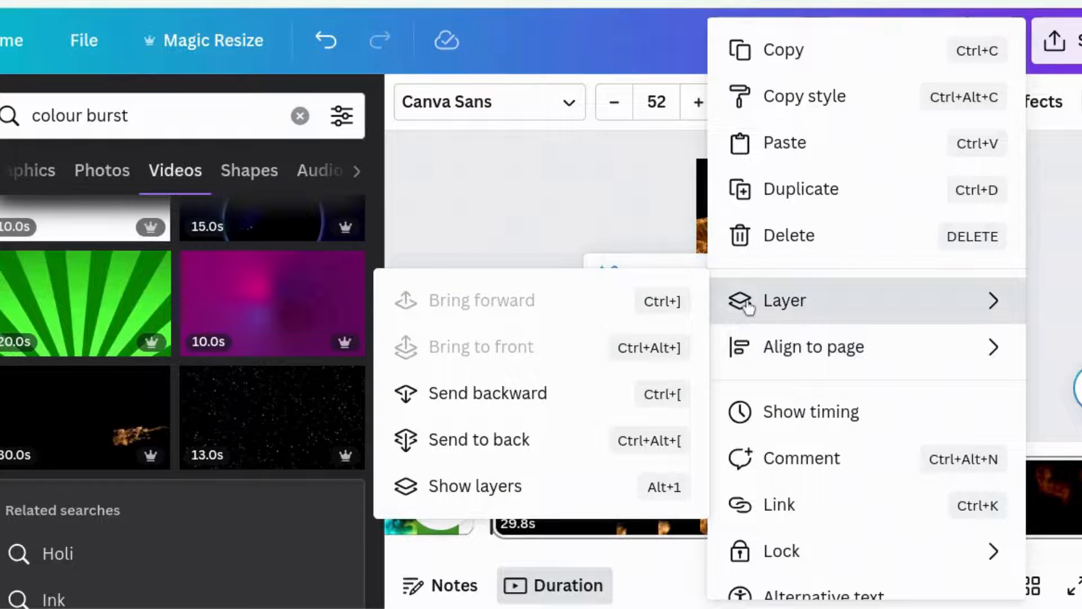
left_click(517, 486)
scroll(207, 557, "down", 4)
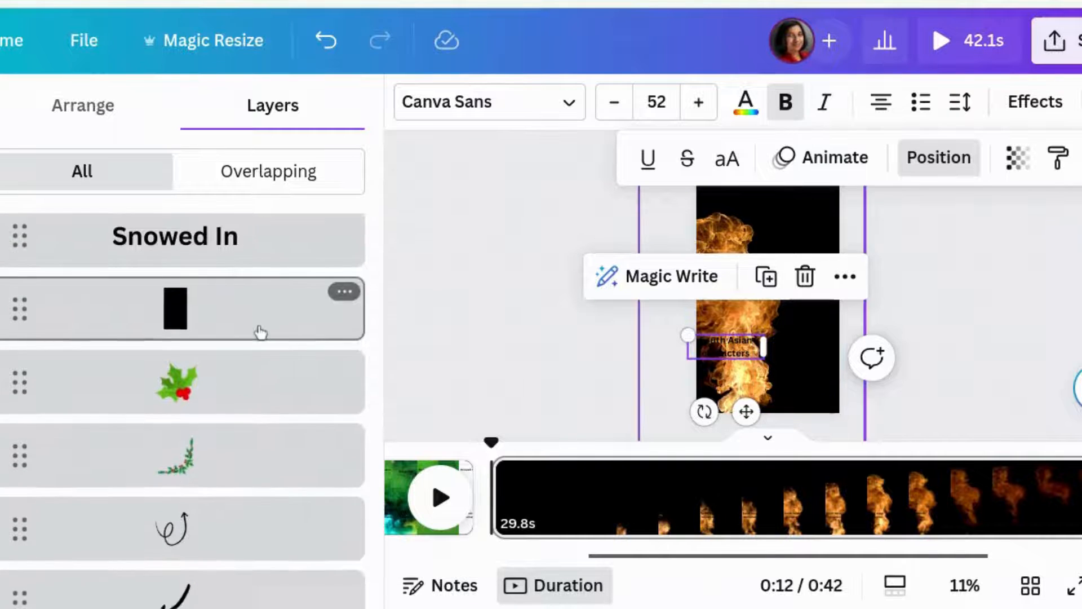
scroll(260, 333, "down", 8)
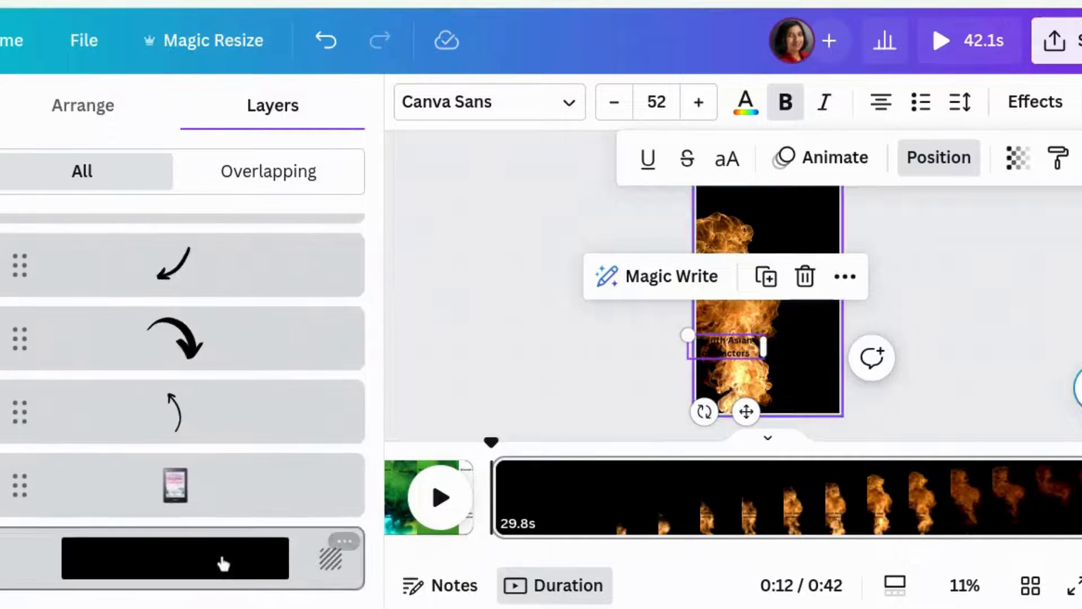
scroll(241, 445, "up", 10)
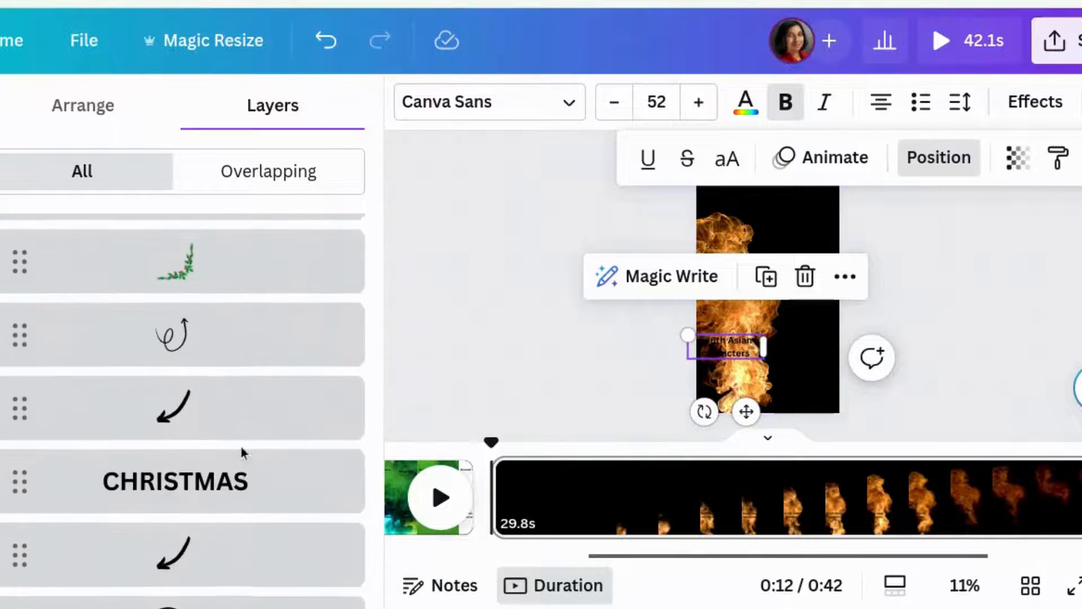
left_click(242, 403)
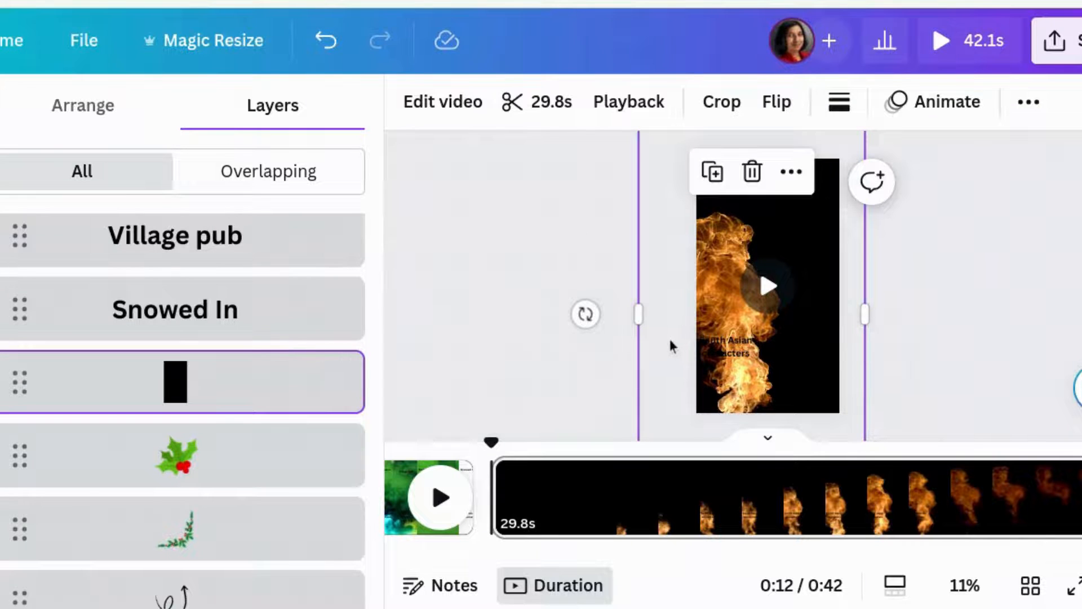
Enlarge and reposition the orange smoke video so the smoke spreads across the page, and move its layer directly beneath the Kindle cover.
left_click_drag(679, 341, 558, 290)
left_click_drag(620, 309, 701, 325)
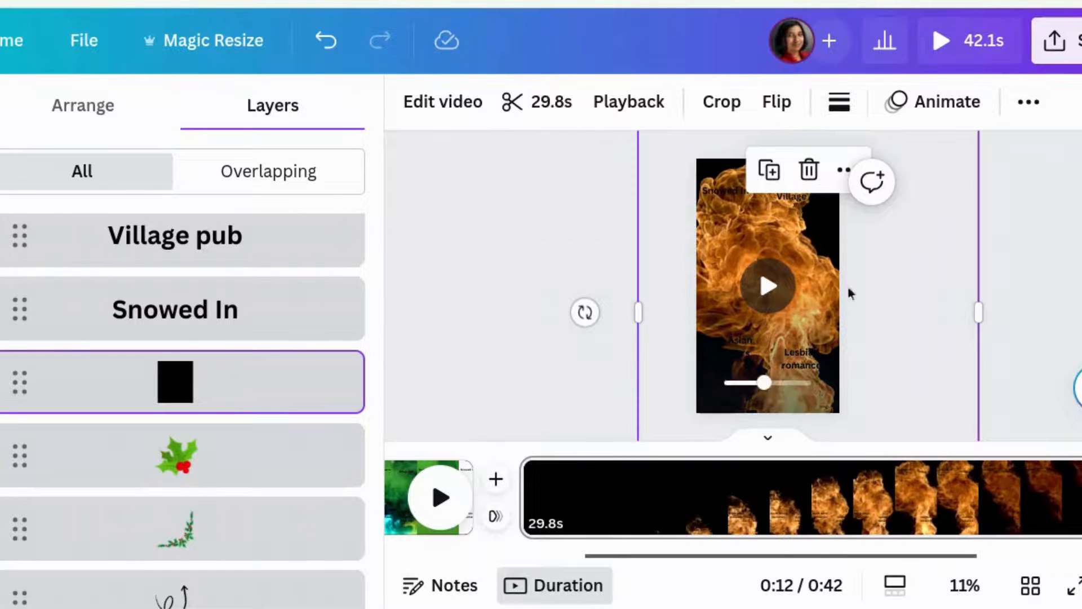
left_click_drag(128, 389, 130, 542)
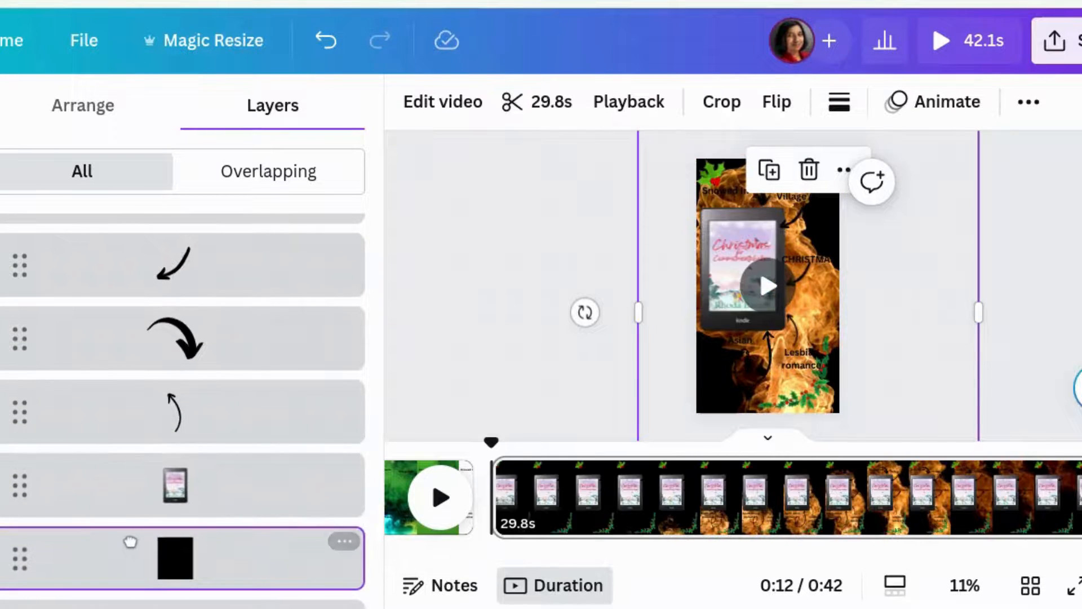
Deselect the video, play the last page to preview how the orange smoke reveals the text, and stop playback.
left_click(491, 366)
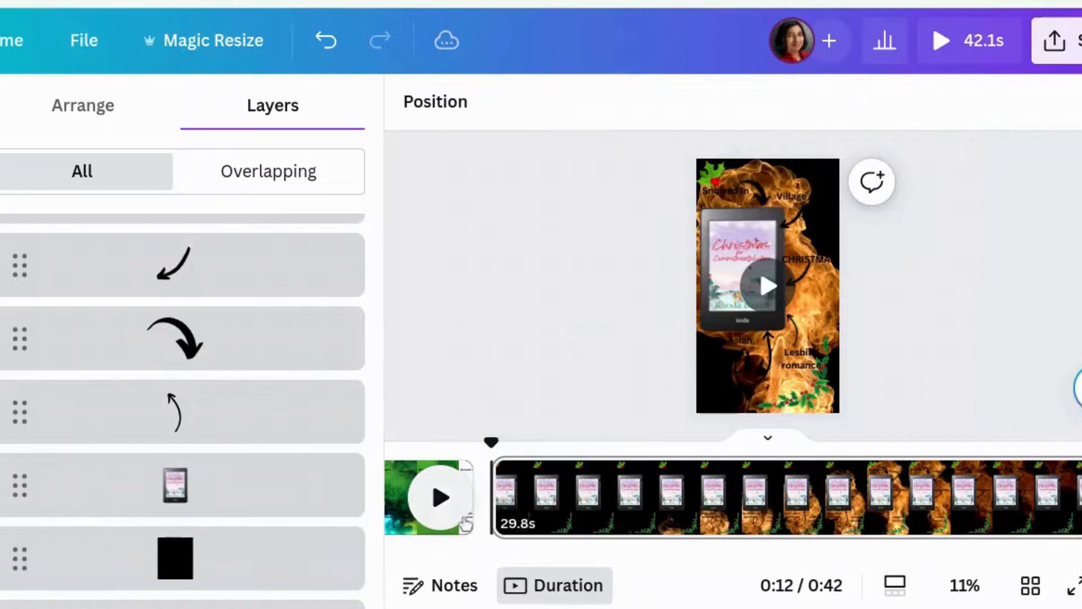
left_click(441, 497)
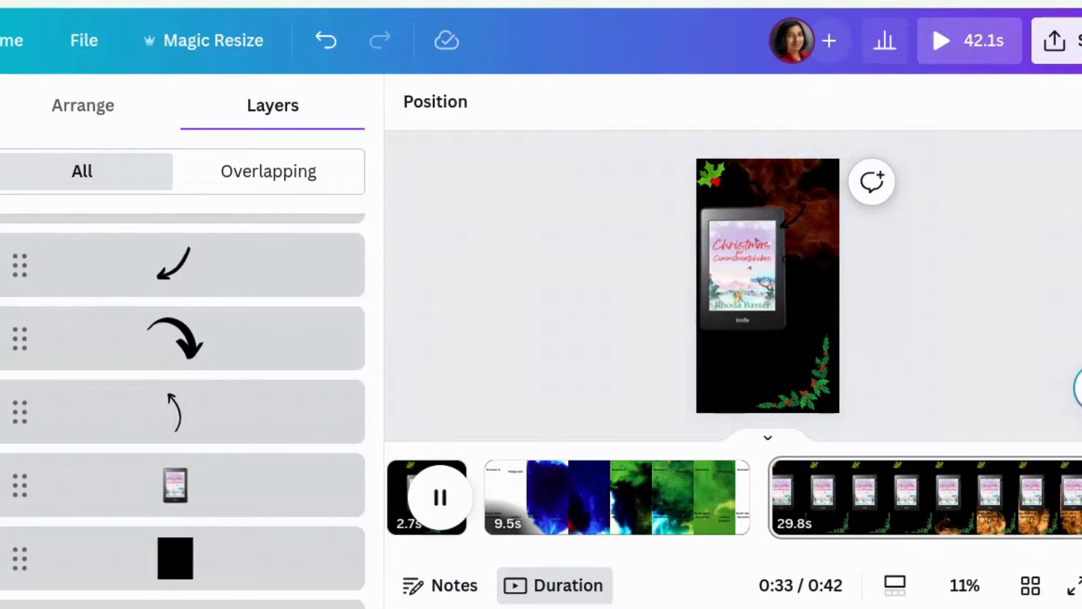
key("Escape")
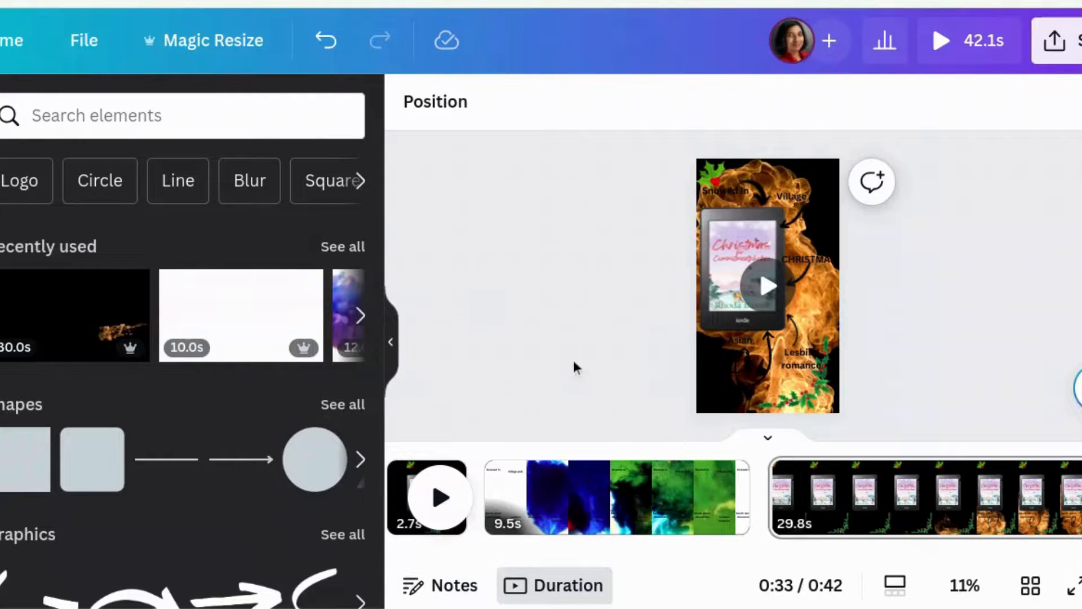
Search the elements library for "blood".
left_click(198, 121)
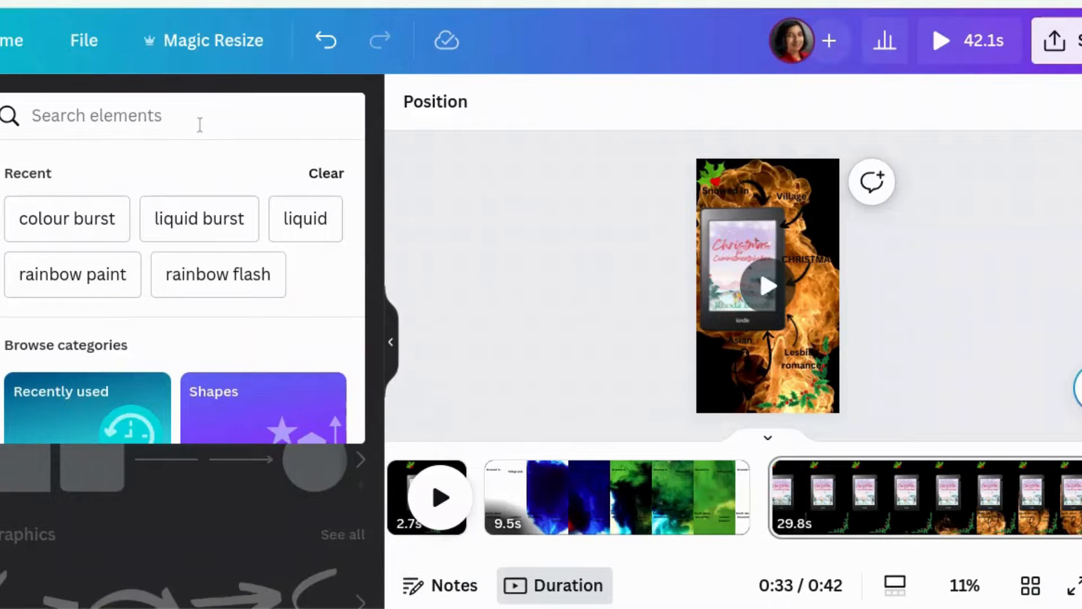
type("blood")
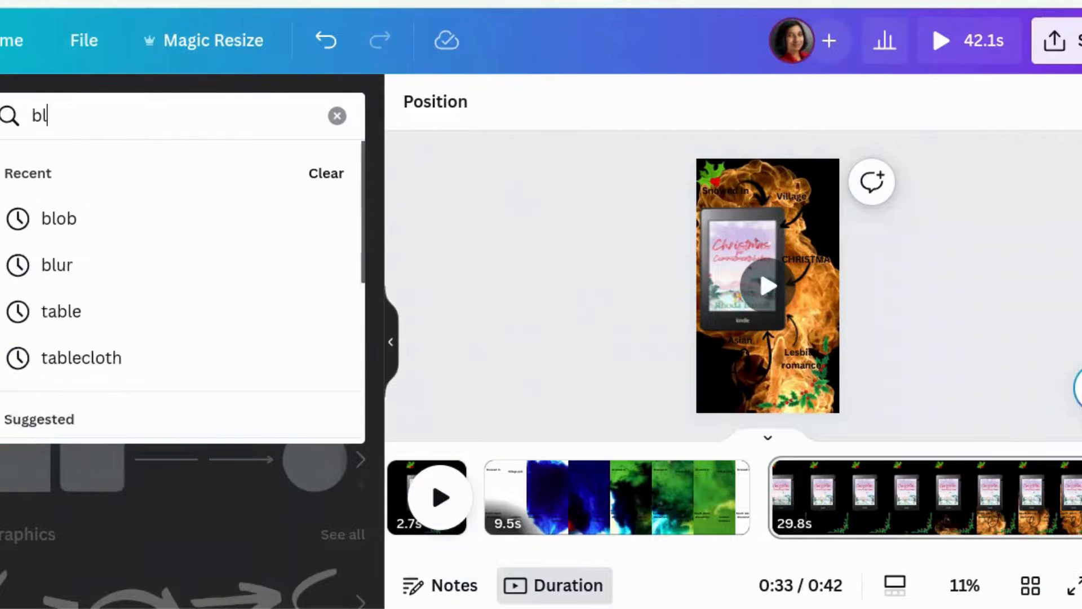